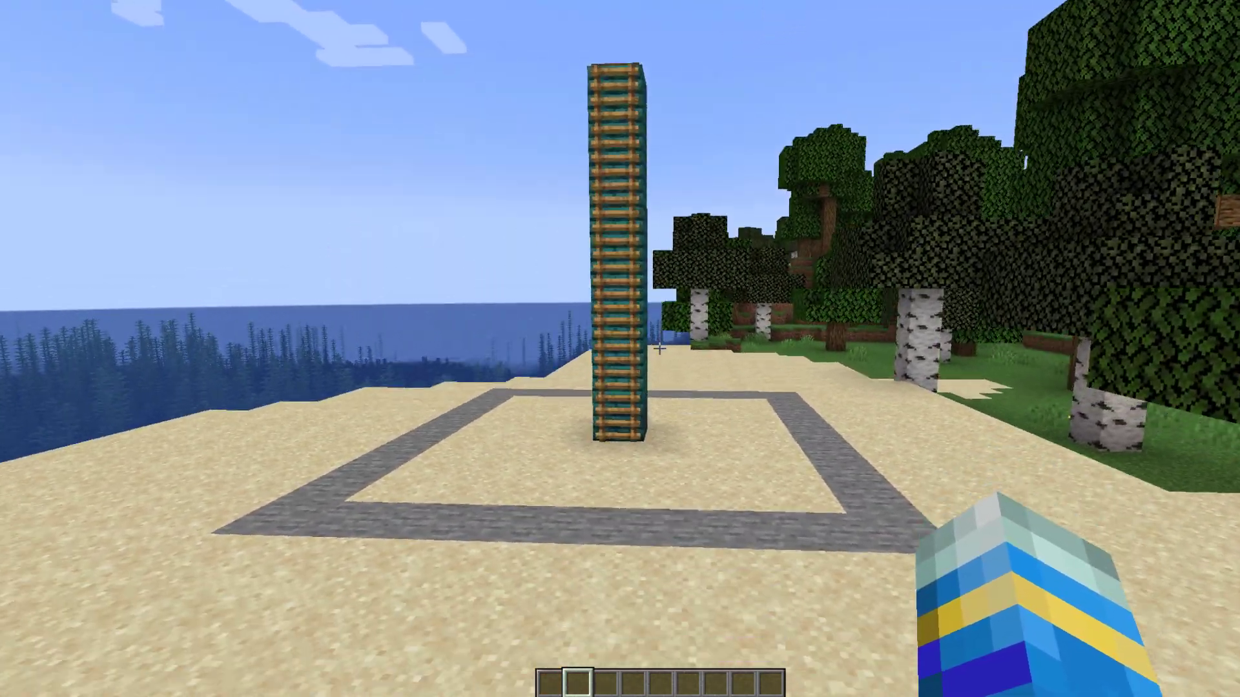
Walk around the existing ladder arena on the sand to examine its tower and stone border.
{"action": "key", "text": "w"}
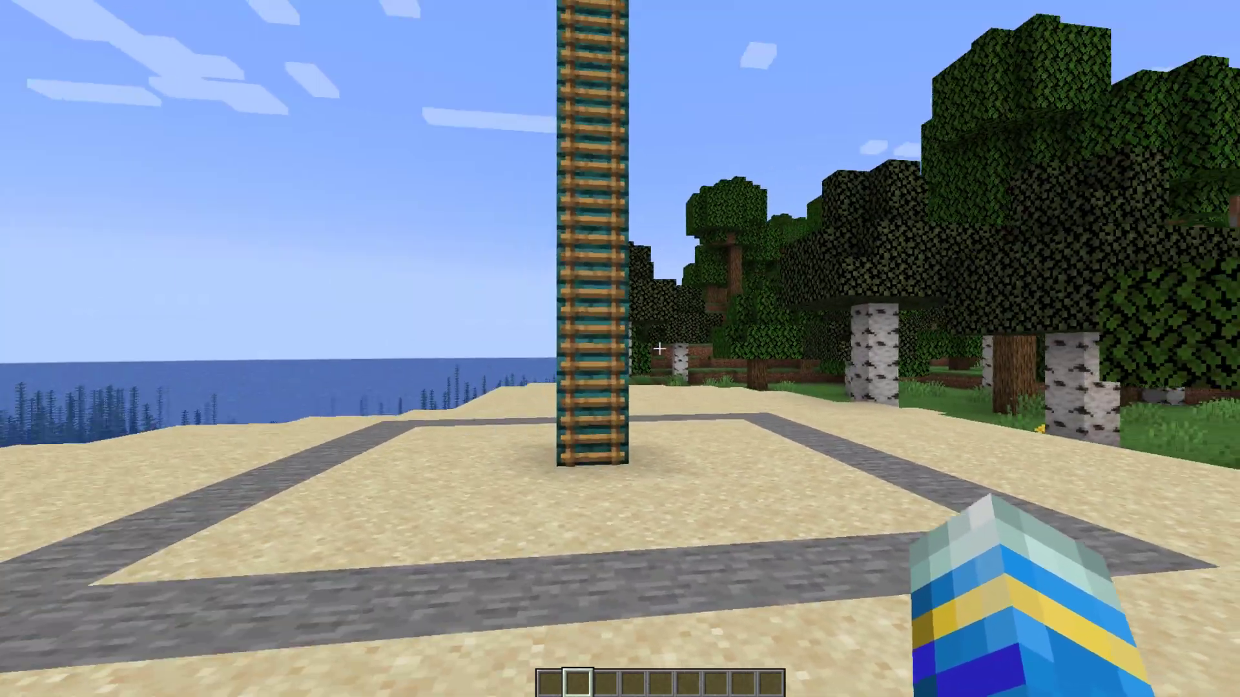
{"action": "key", "text": "s"}
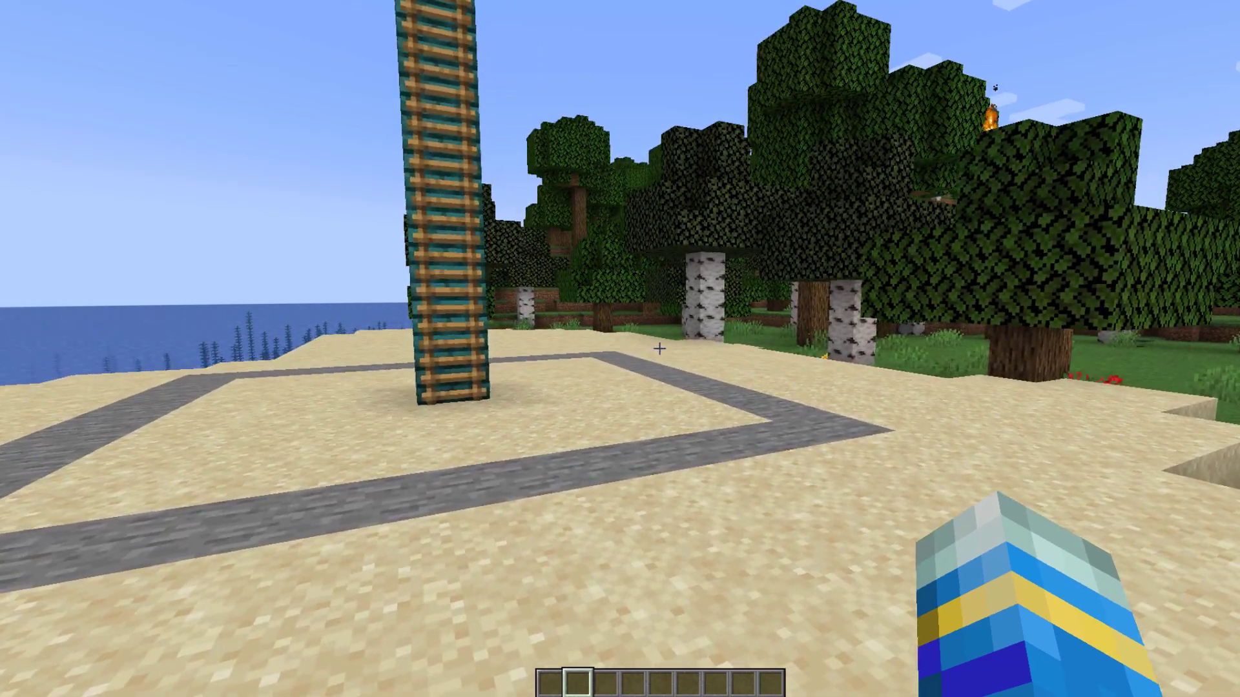
{"action": "key", "text": "w"}
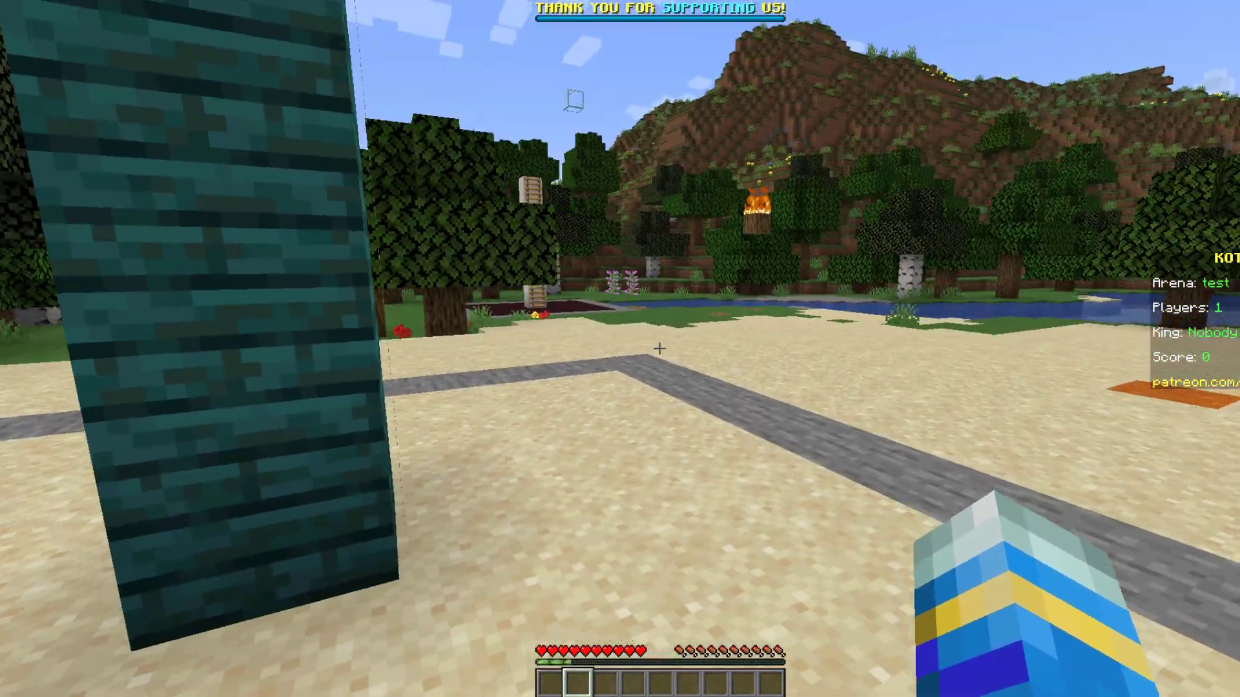
Walk over to the quartz ladder tower on the dark brick platform and run /kotl help.
{"action": "key", "text": "w"}
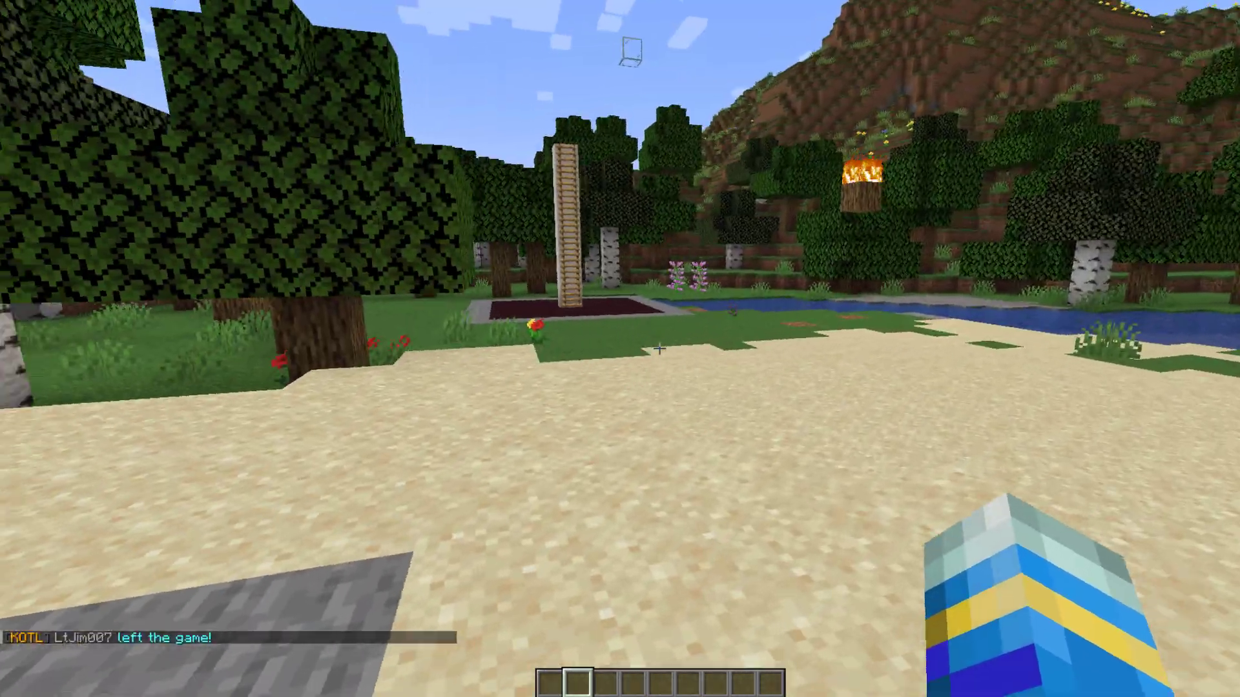
{"action": "key", "text": "w"}
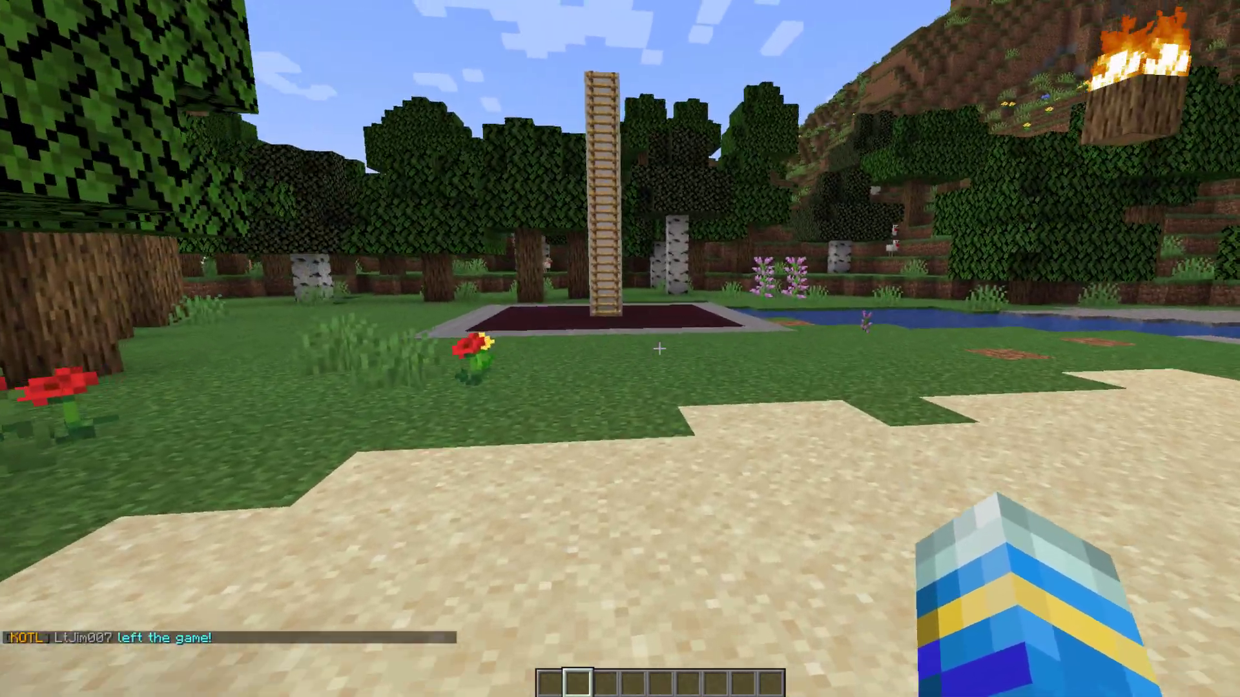
{"action": "key", "text": "w"}
{"action": "key", "text": "slash"}
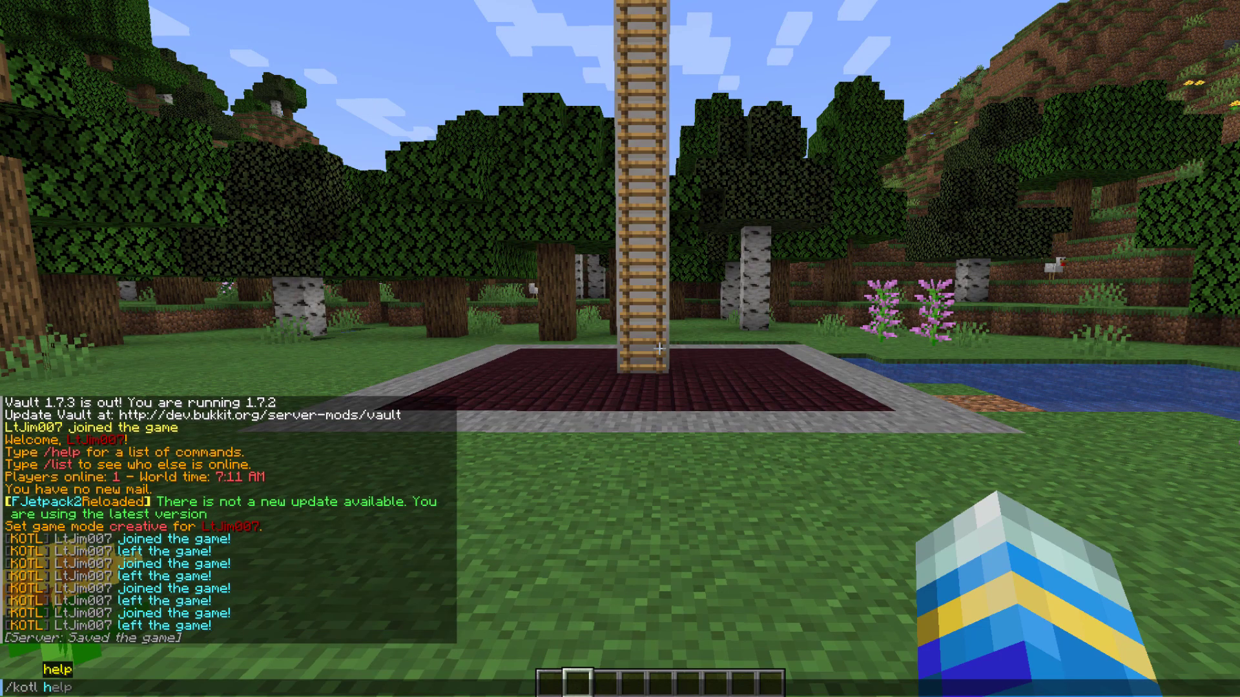
{"action": "key", "text": "Return"}
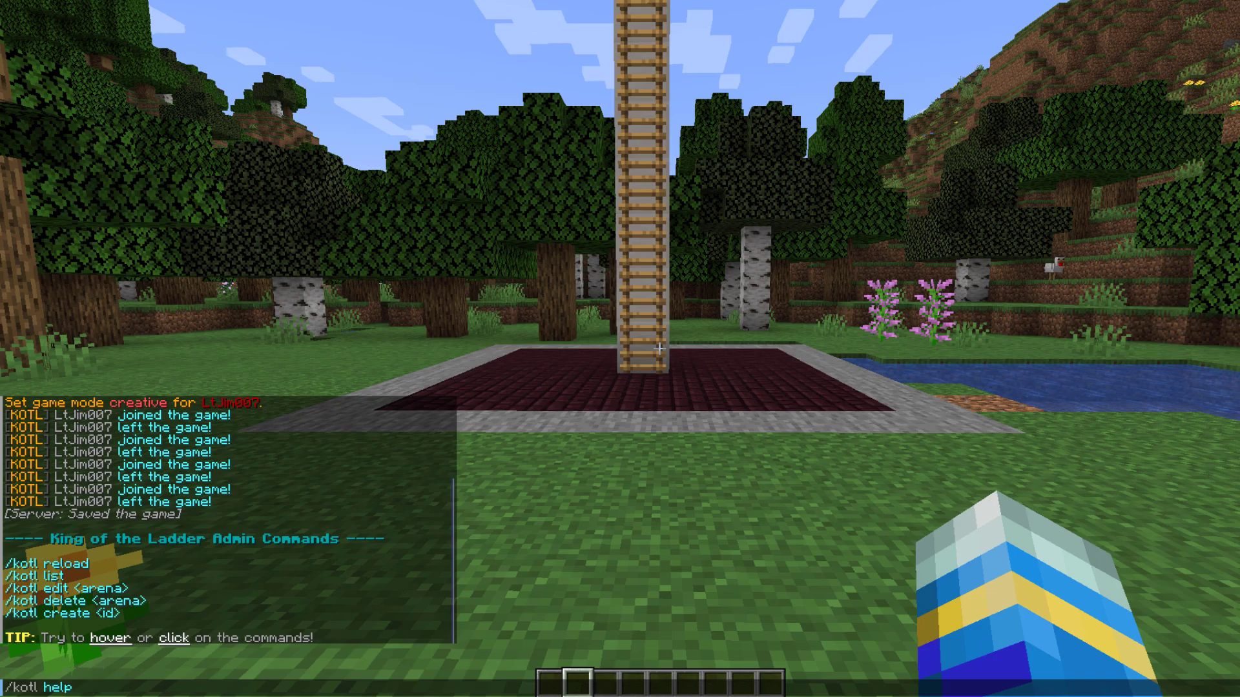
Create a new King of the Ladder arena with the id serverminer.
{"action": "type", "text": "serverminer"}
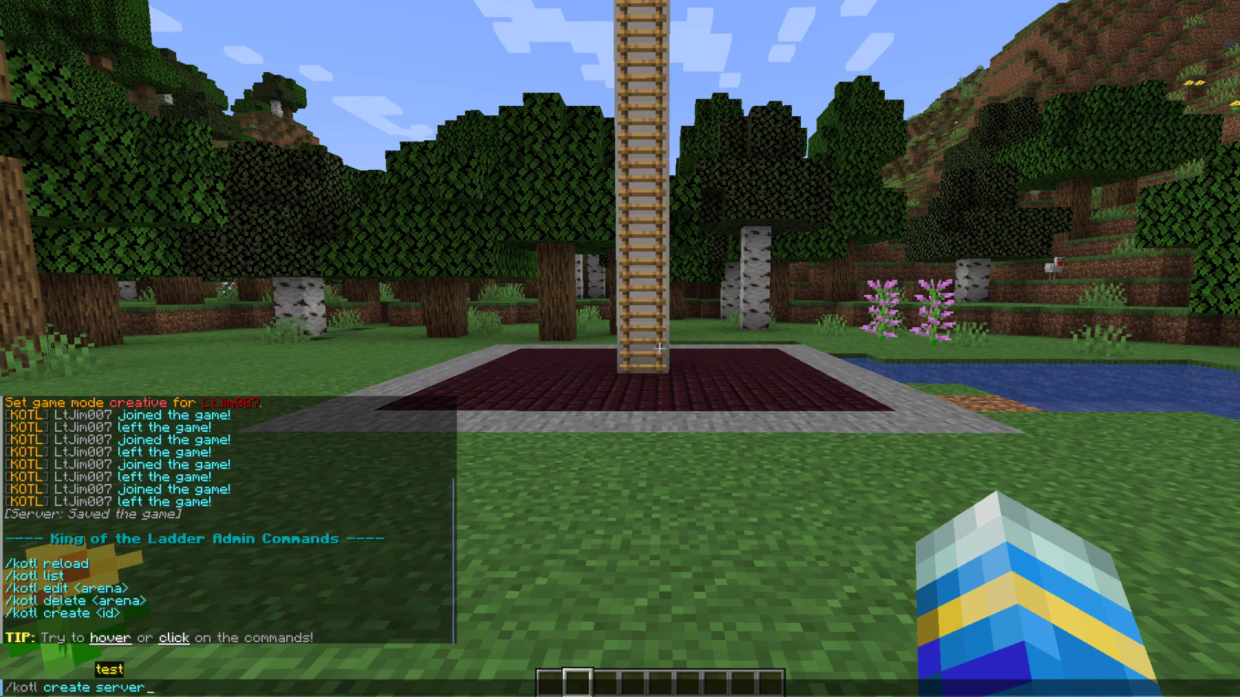
{"action": "key", "text": "Return"}
{"action": "key", "text": "w"}
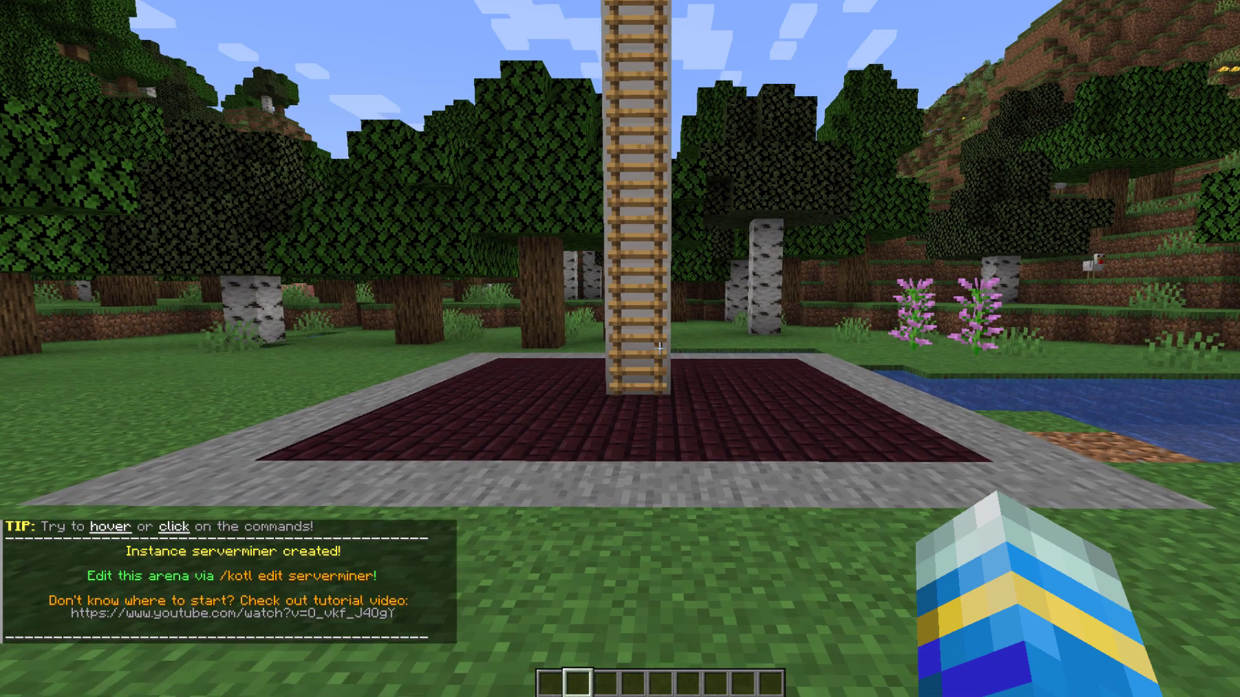
Run /kotl edit serverminer and look over the setup options in the arena editor.
{"action": "key", "text": "slash"}
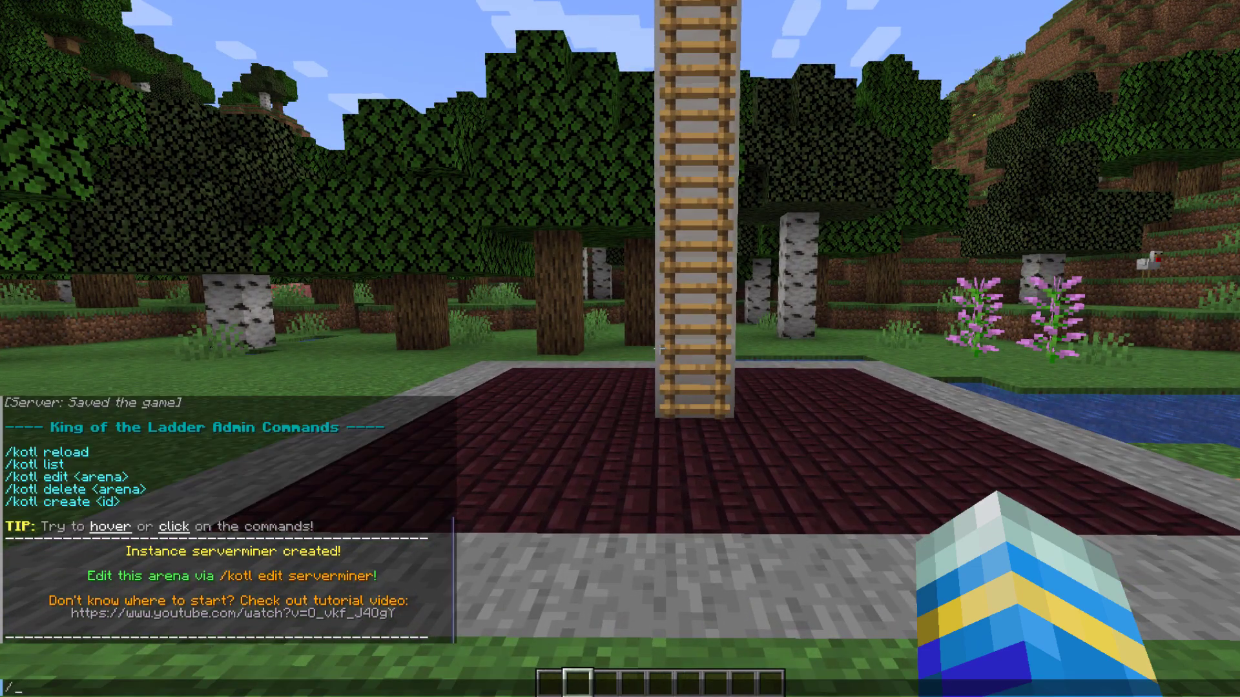
{"action": "type", "text": "kotl:"}
{"action": "key", "text": "BackSpace"}
{"action": "type", "text": "edit"}
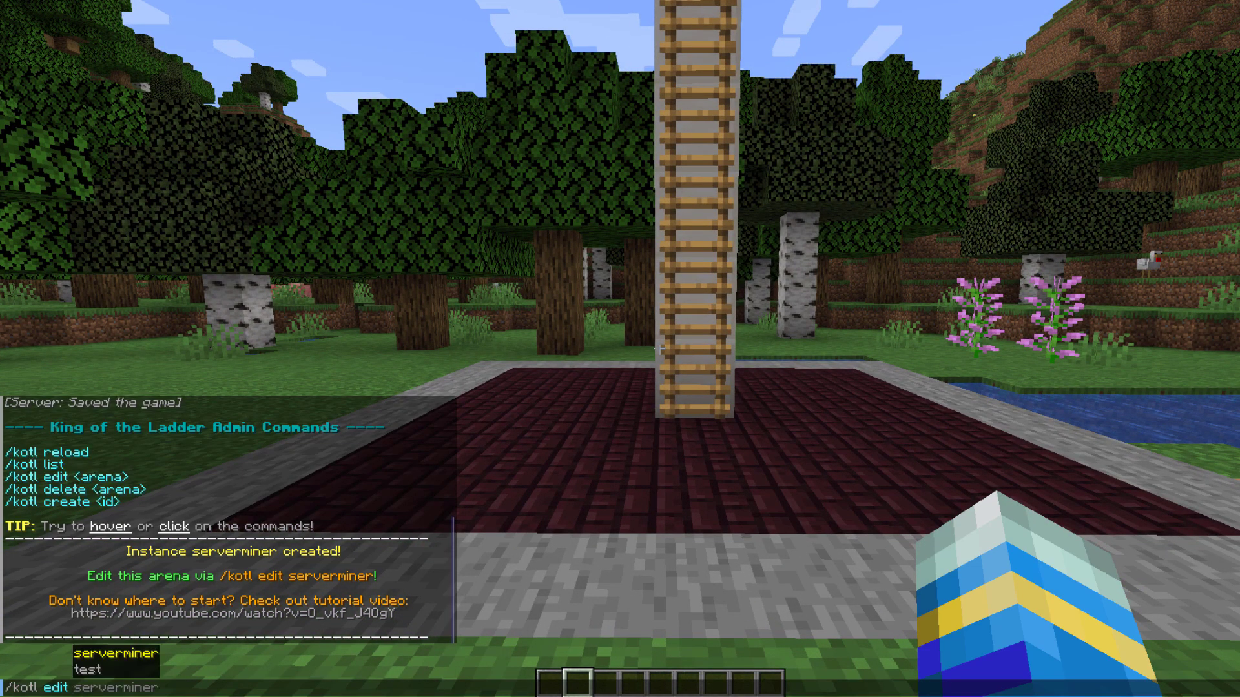
{"action": "key", "text": "Tab"}
{"action": "key", "text": "Return"}
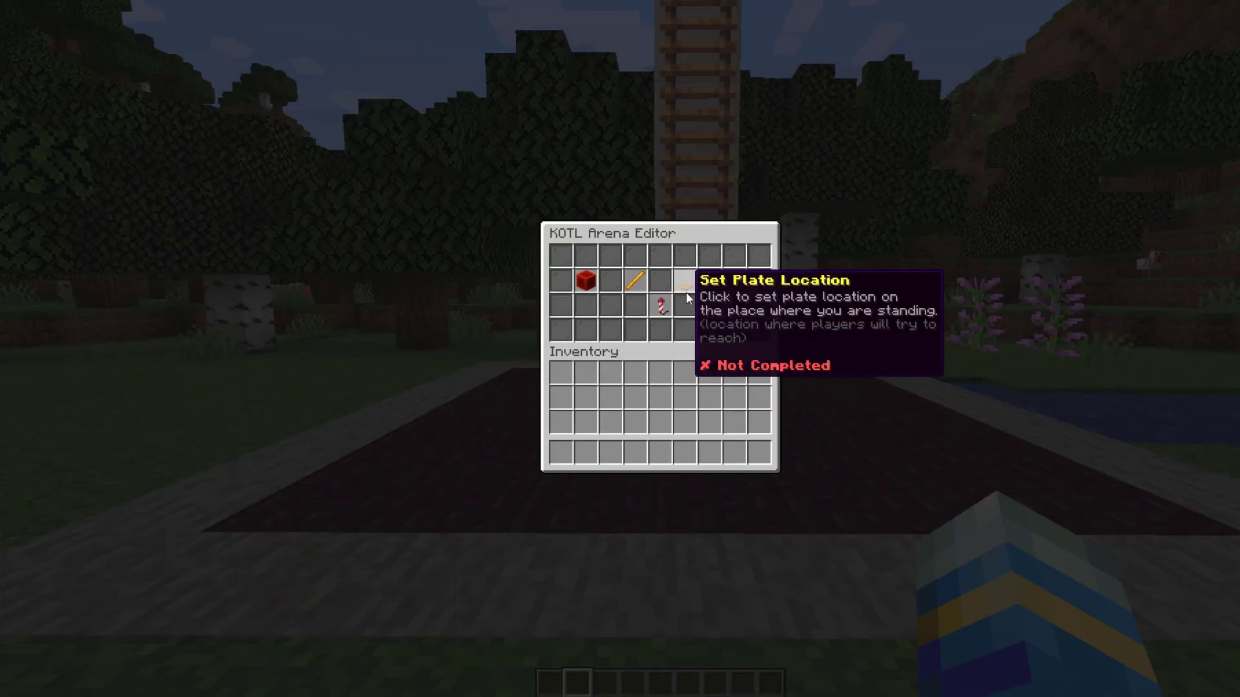
{"action": "left_click", "coordinate": [592, 285]}
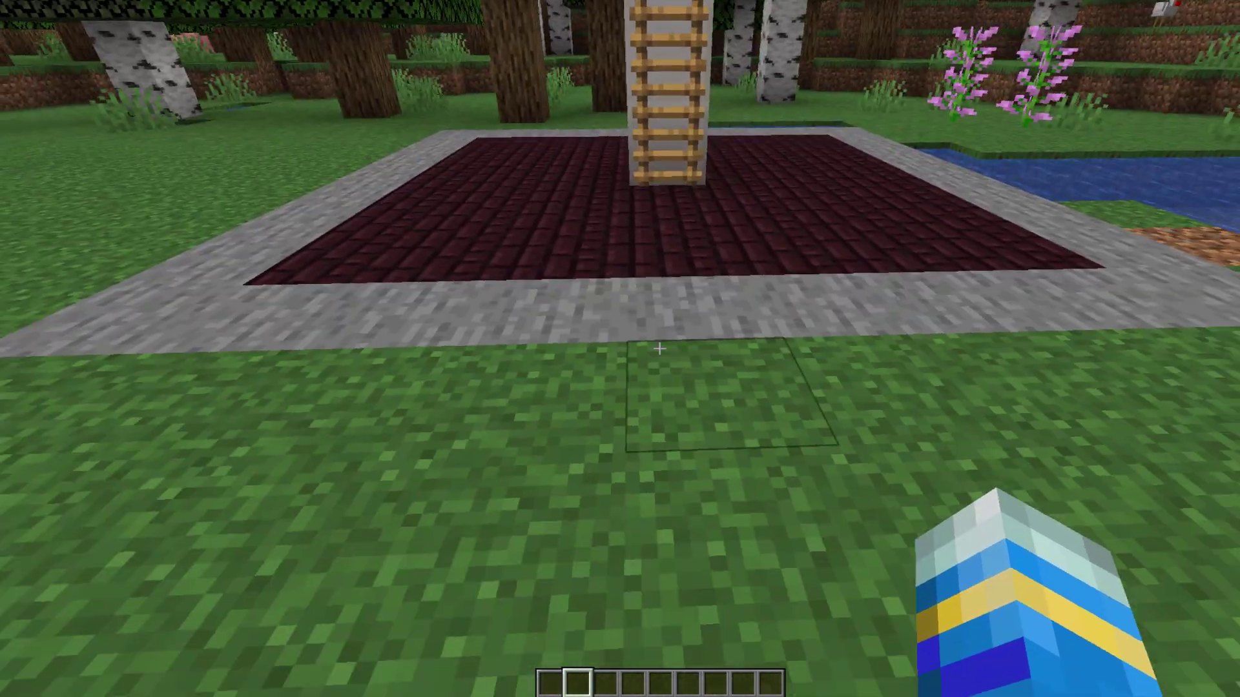
Replace a grass block in front of the platform with stone as a marker for the ending location.
{"action": "middle_click", "coordinate": [659, 348]}
{"action": "middle_click", "coordinate": [658, 348]}
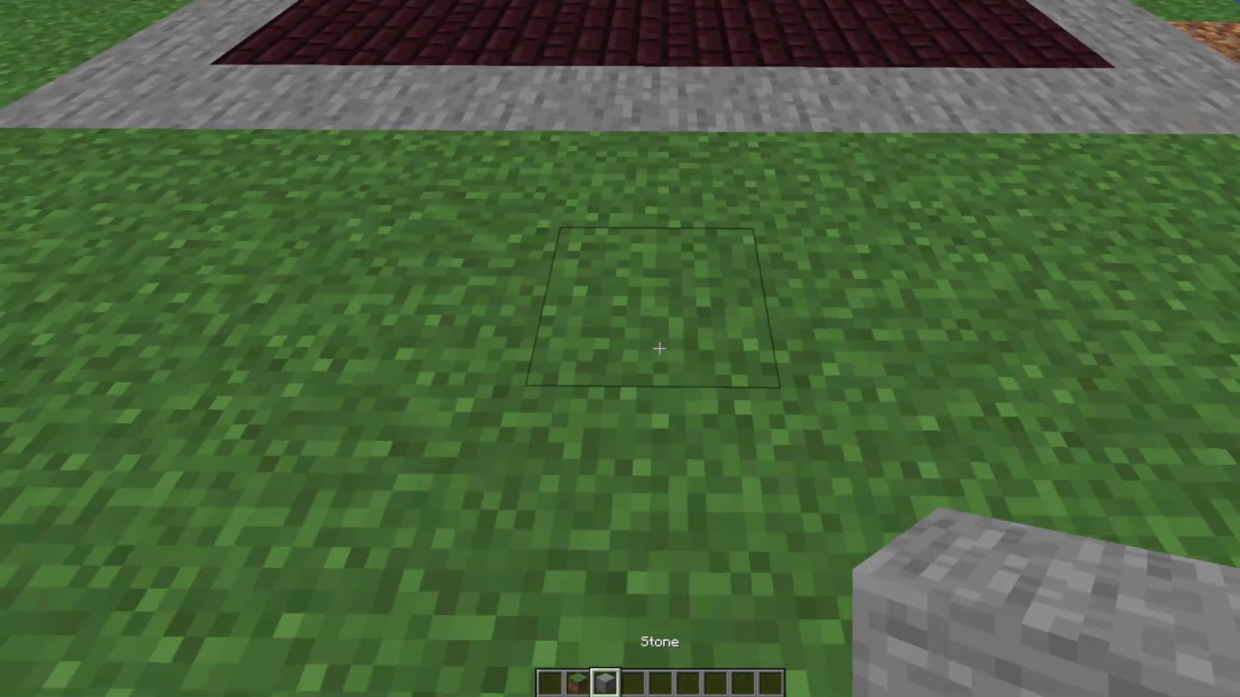
{"action": "left_click", "coordinate": [659, 348]}
{"action": "right_click", "coordinate": [659, 349]}
Reopen the serverminer arena editor and set the ending location at the current position in front of the platform.
{"action": "key", "text": "w"}
{"action": "key", "text": "t"}
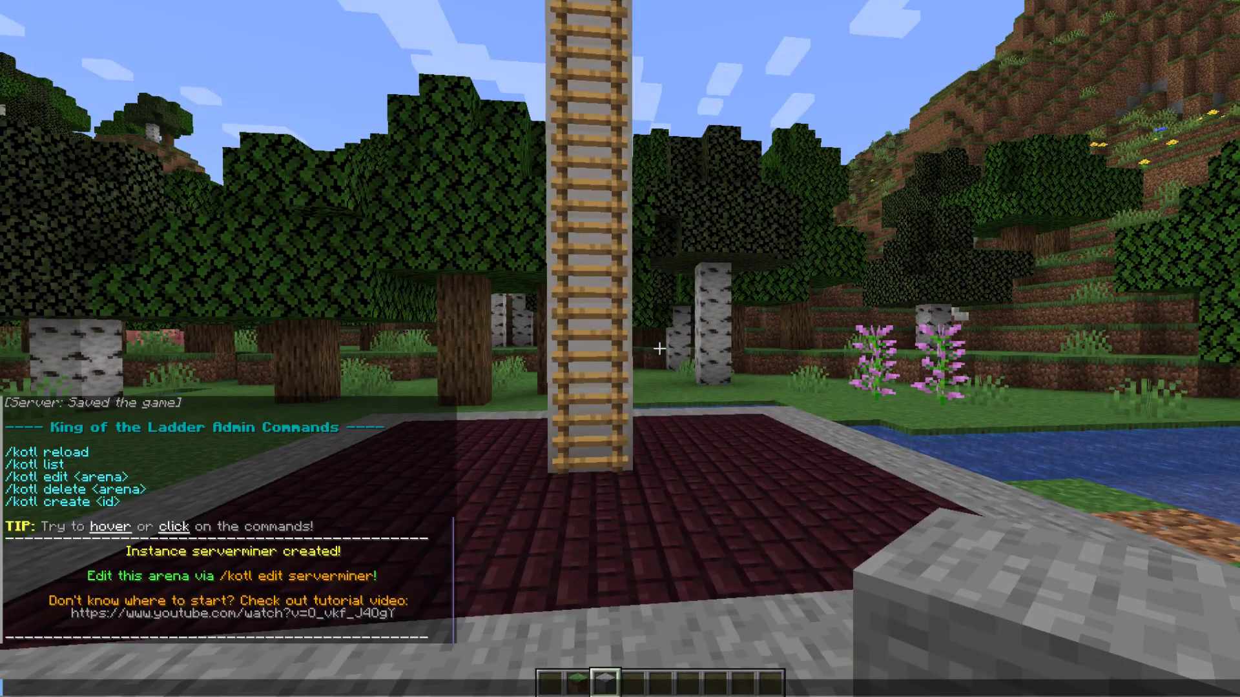
{"action": "key", "text": "Return"}
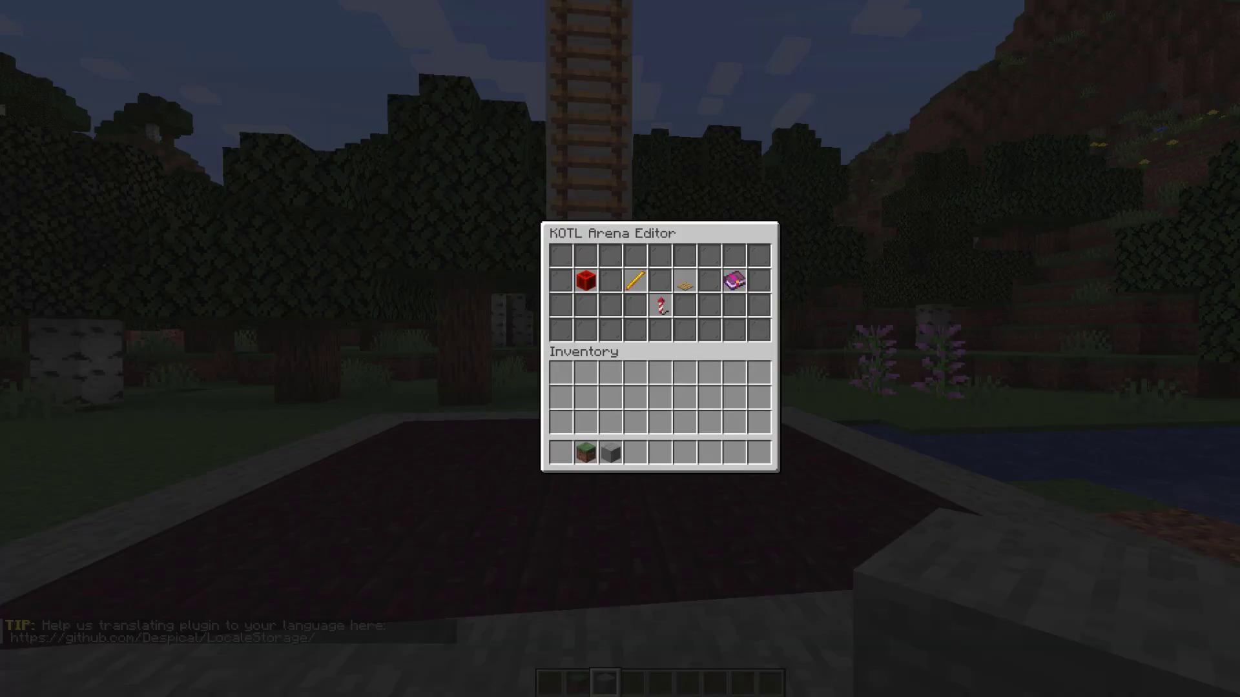
{"action": "left_click", "coordinate": [586, 281]}
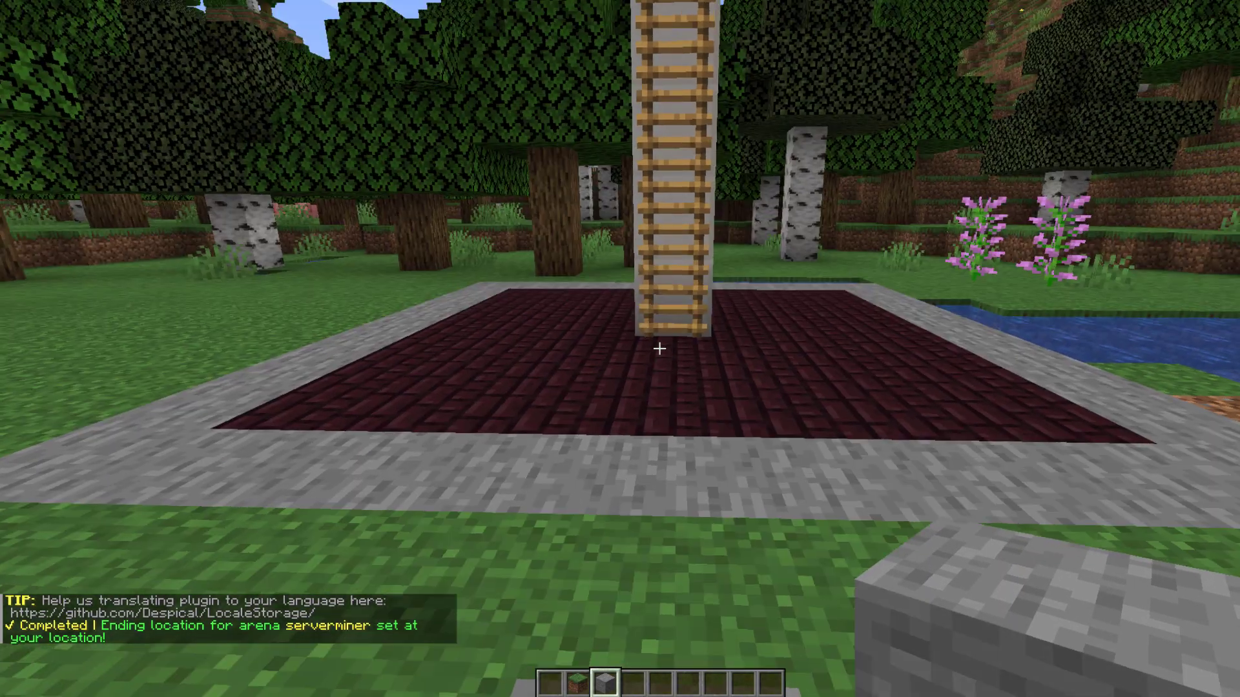
Get the area selector wand from the serverminer arena editor.
{"action": "key", "text": "t"}
{"action": "key", "text": "Return"}
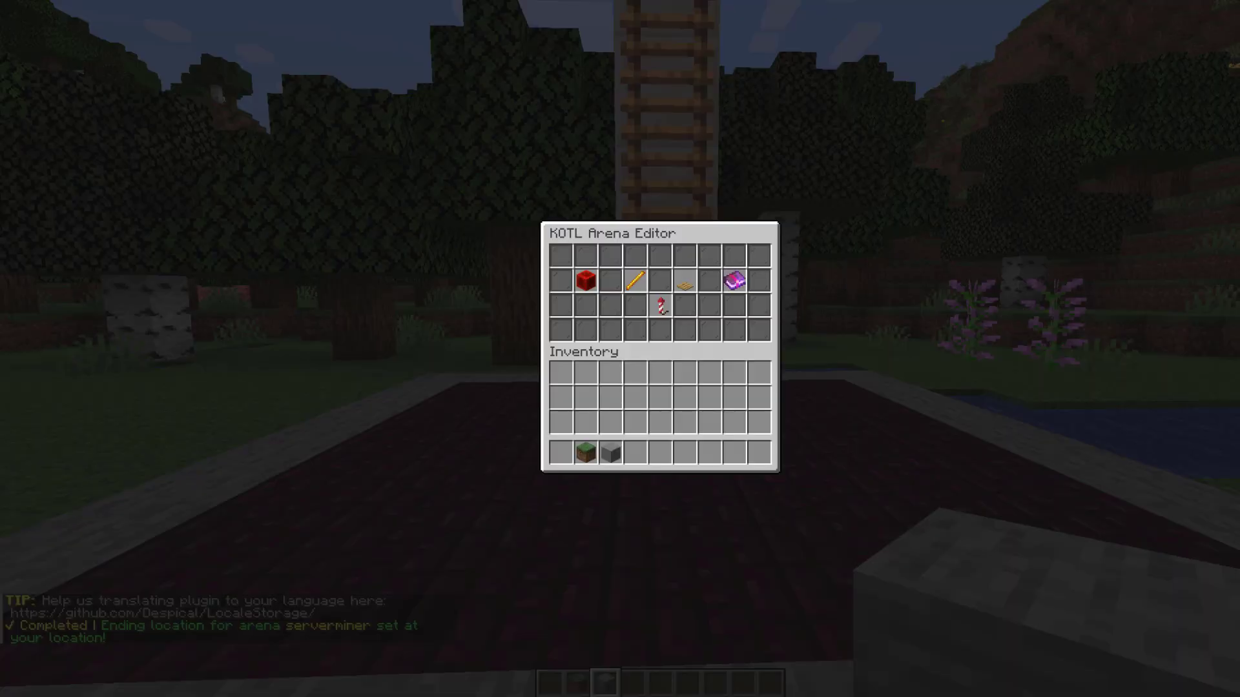
{"action": "left_click", "coordinate": [635, 282]}
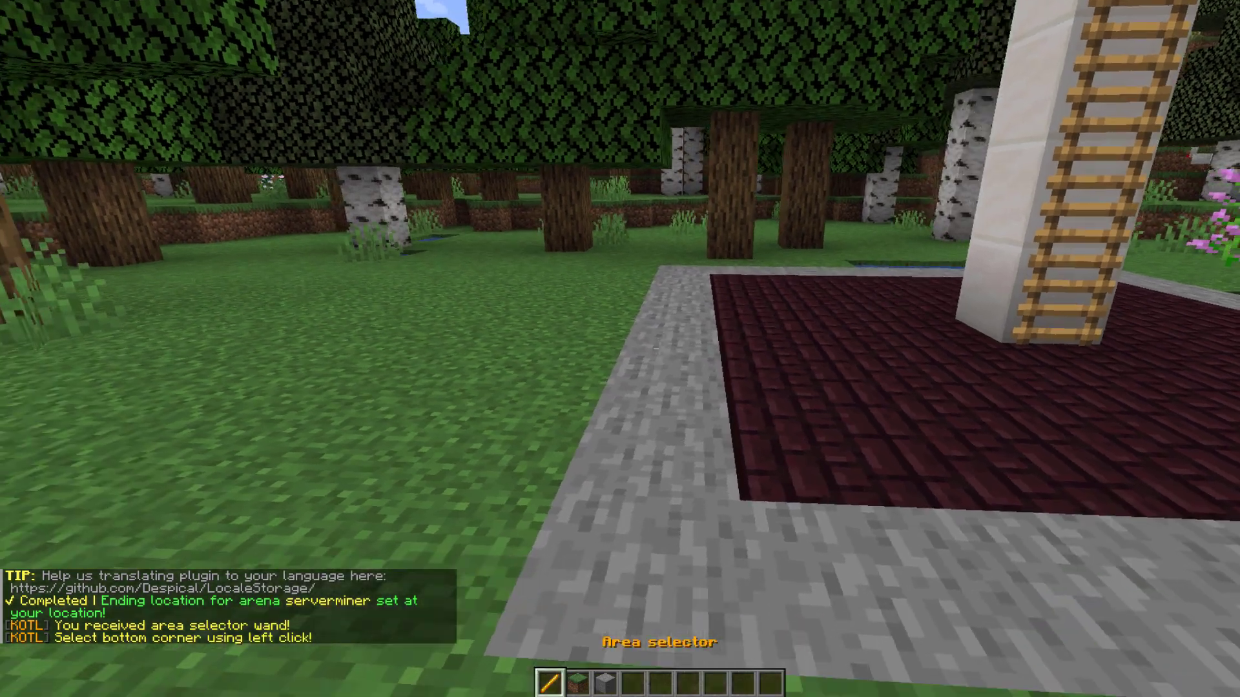
Select the platform's stone corner as the arena's bottom corner and the floating glass block as its top corner.
{"action": "left_click", "coordinate": [656, 349]}
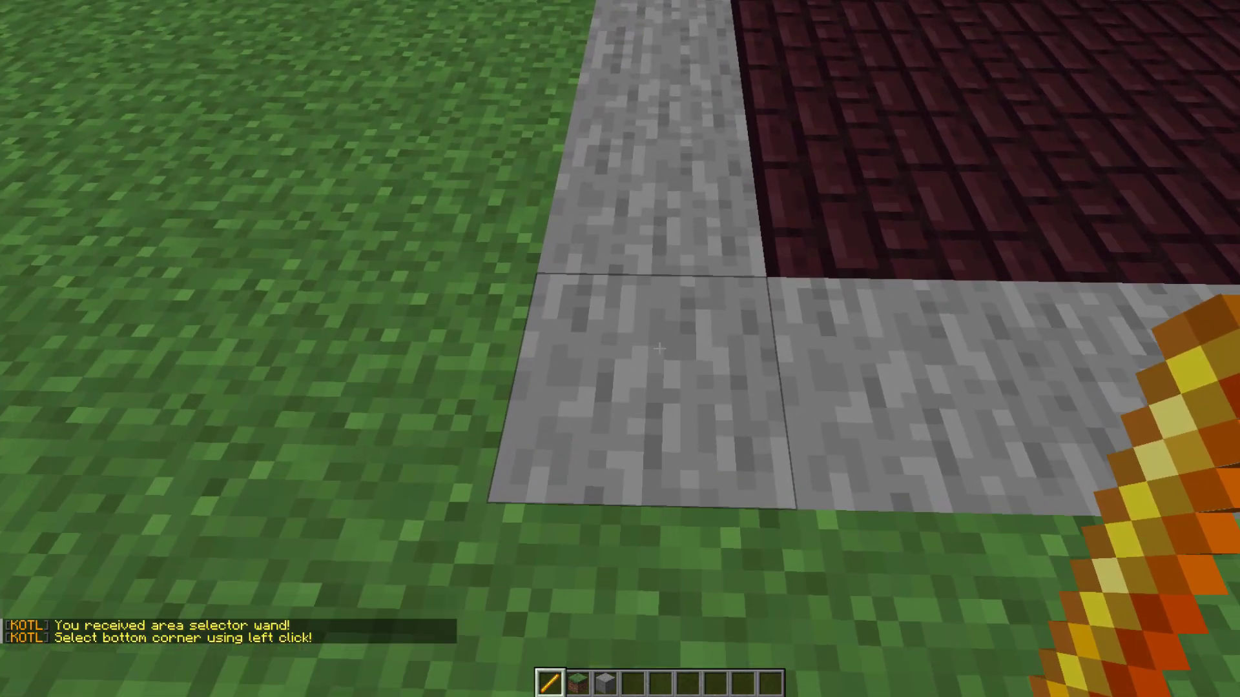
{"action": "left_click", "coordinate": [659, 349]}
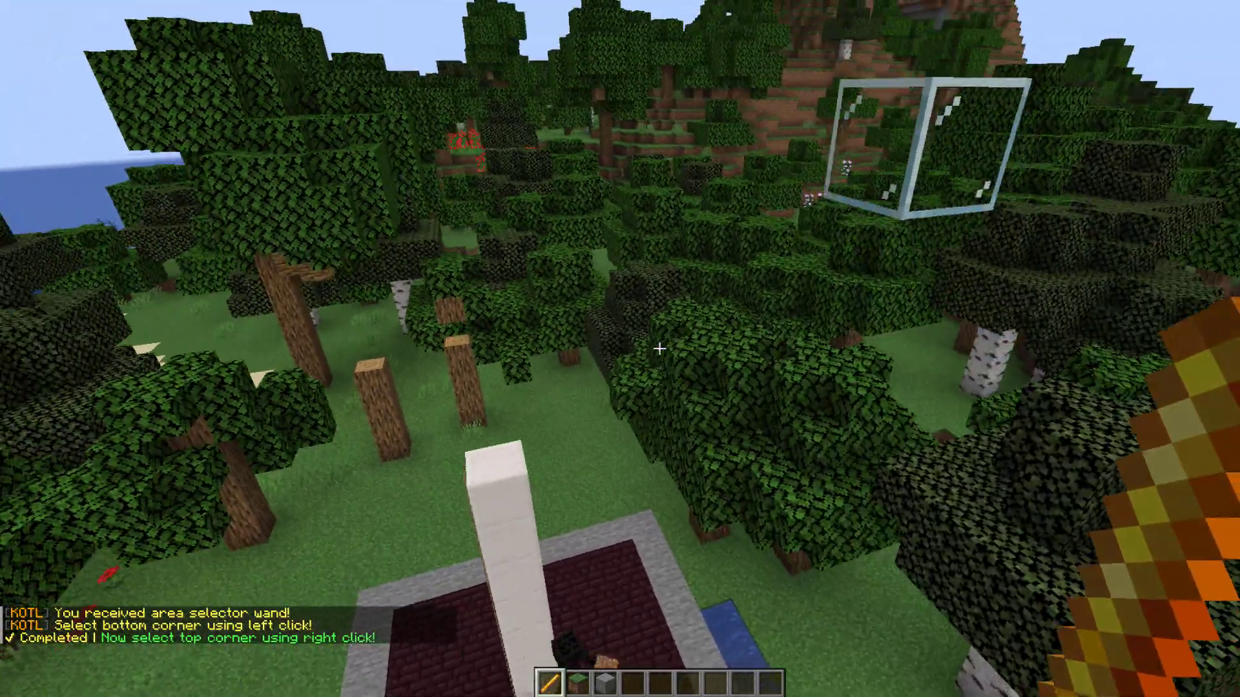
{"action": "key", "text": "w"}
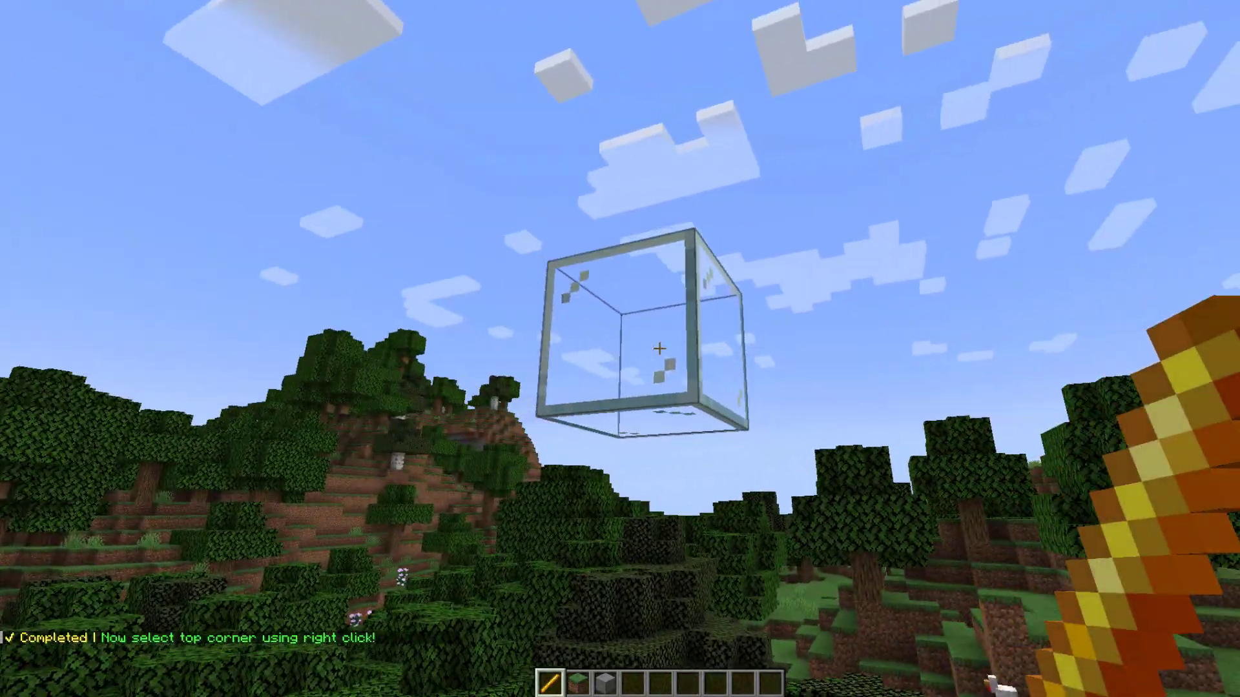
{"action": "right_click", "coordinate": [658, 349]}
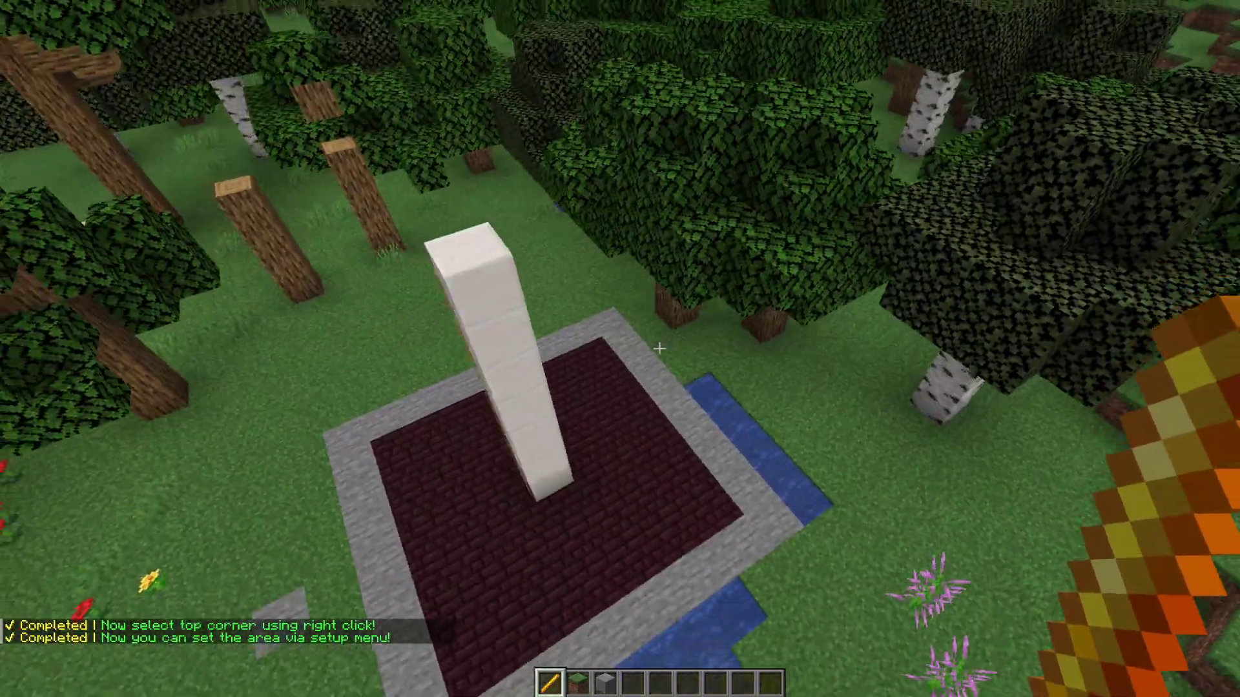
Return to the front of the platform and set the serverminer game area from the selected corners.
{"action": "key", "text": "shift"}
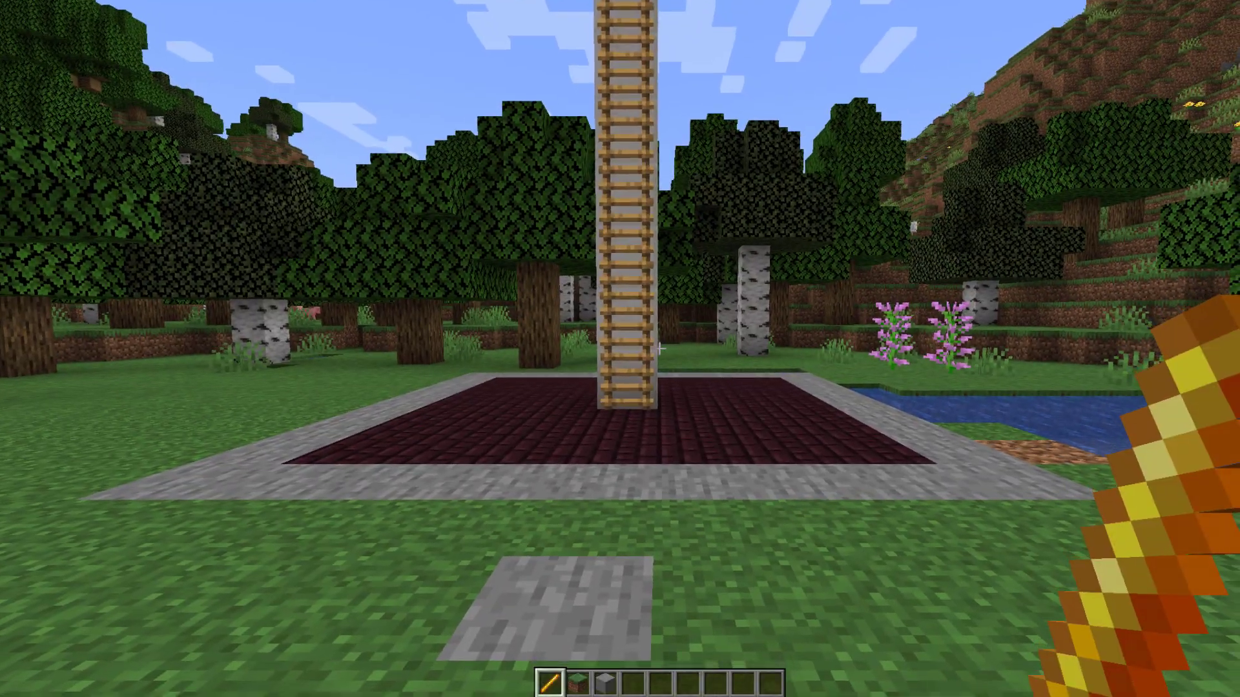
{"action": "key", "text": "t"}
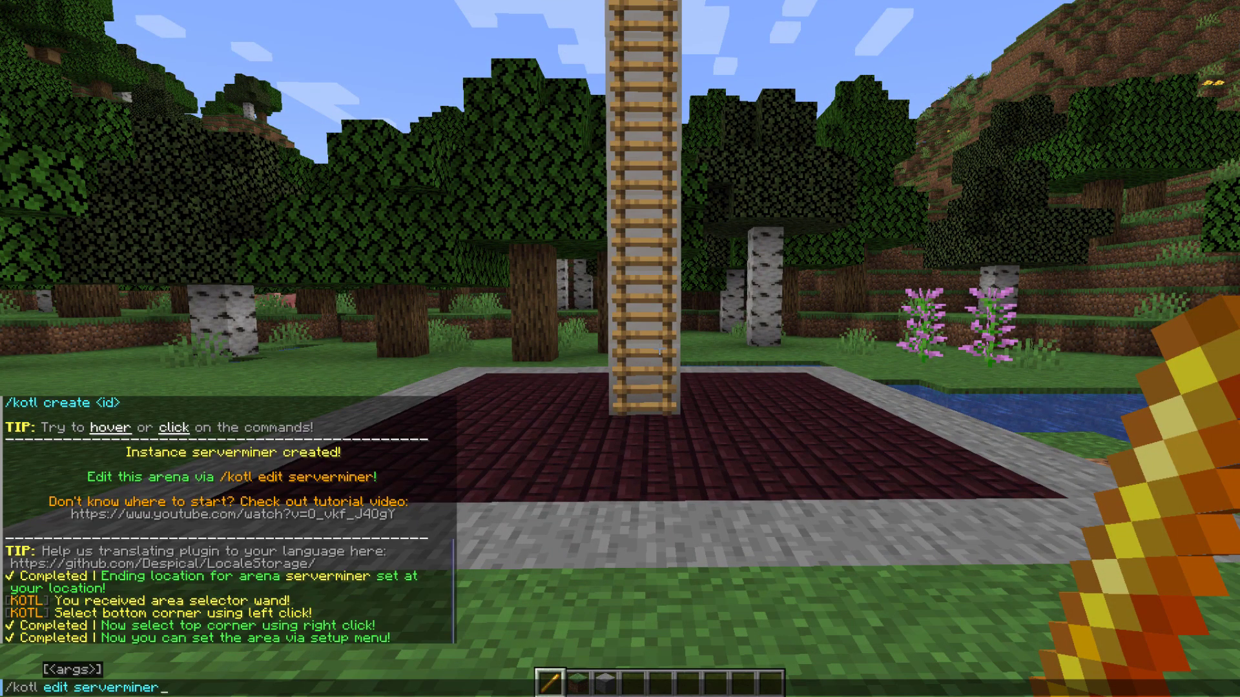
{"action": "key", "text": "Return"}
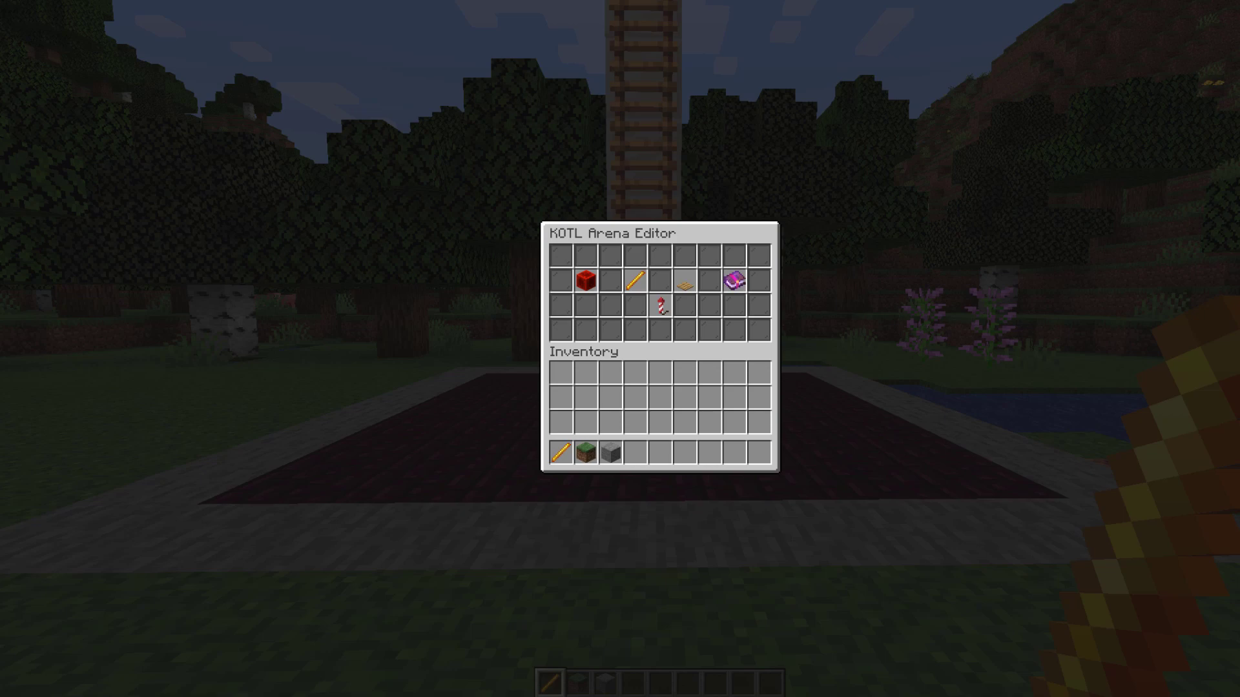
{"action": "left_click", "coordinate": [634, 285]}
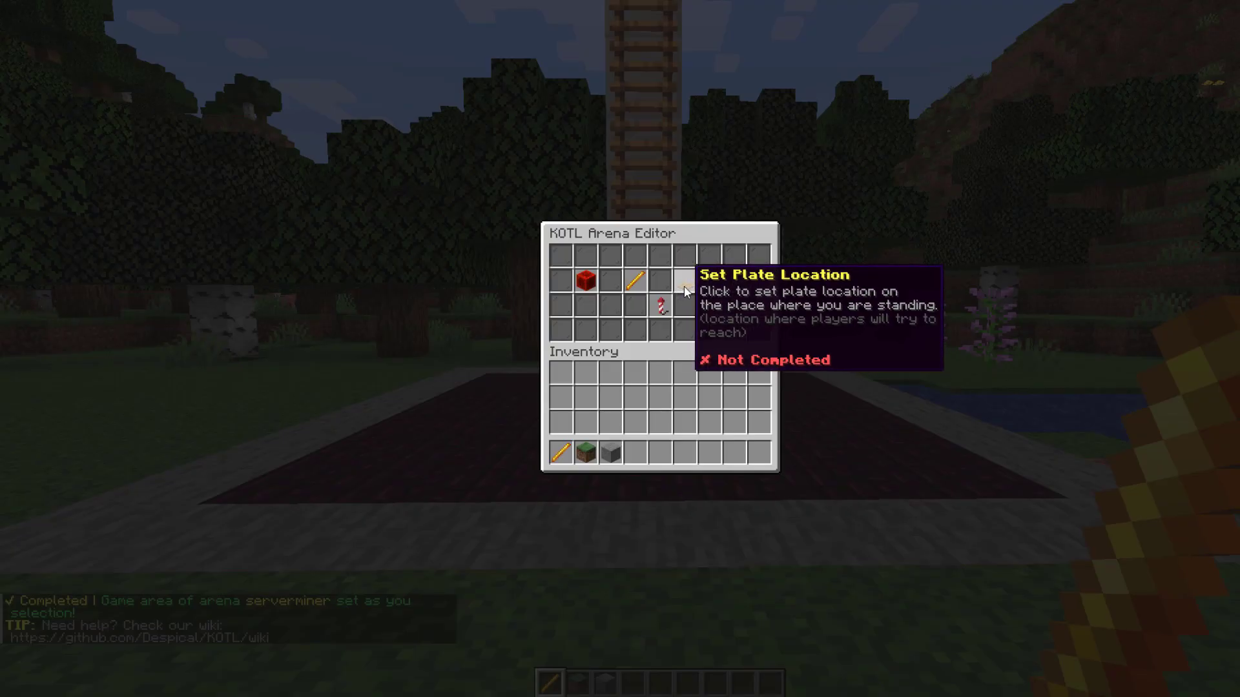
Leave the arena editor, fly above the quartz ladder tower and place a stone block on its top.
{"action": "key", "text": "Escape"}
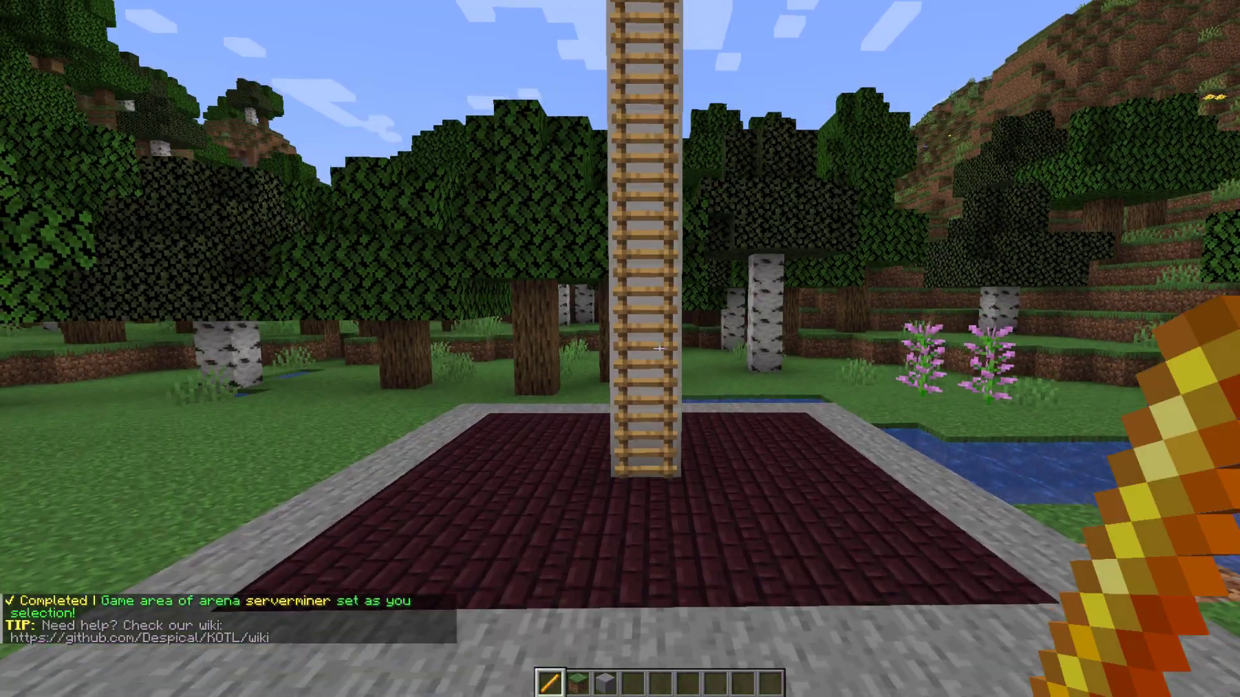
{"action": "key", "text": "space"}
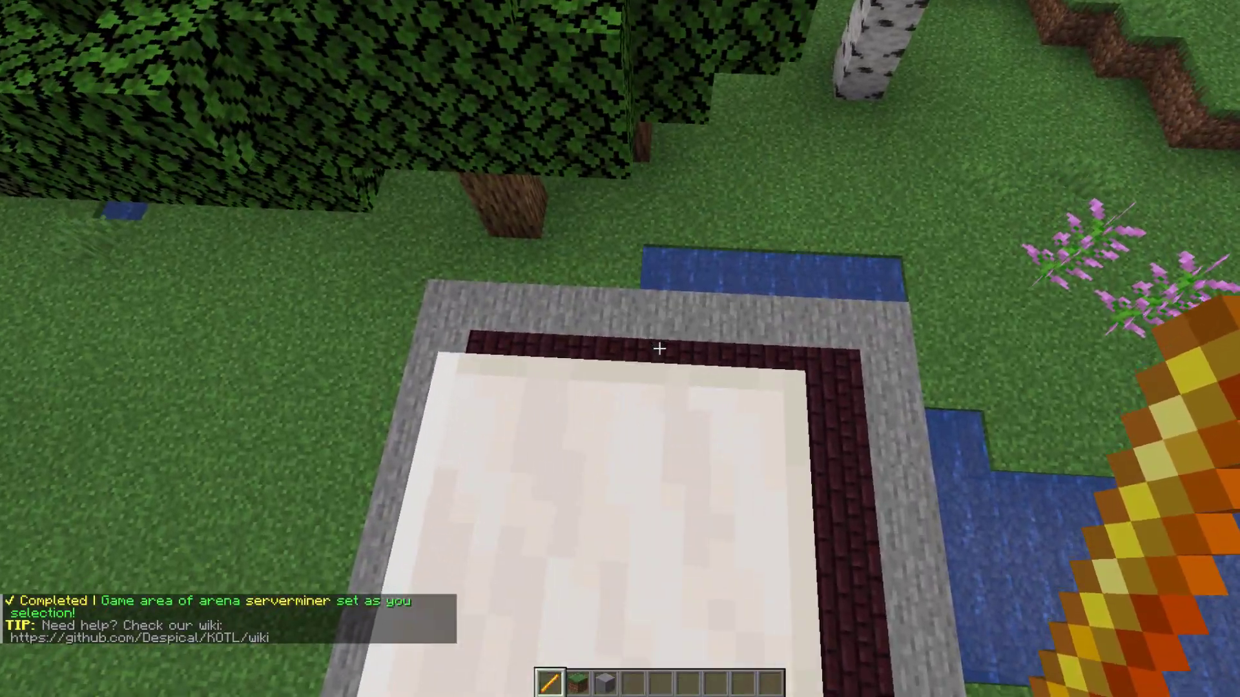
{"action": "key", "text": "3"}
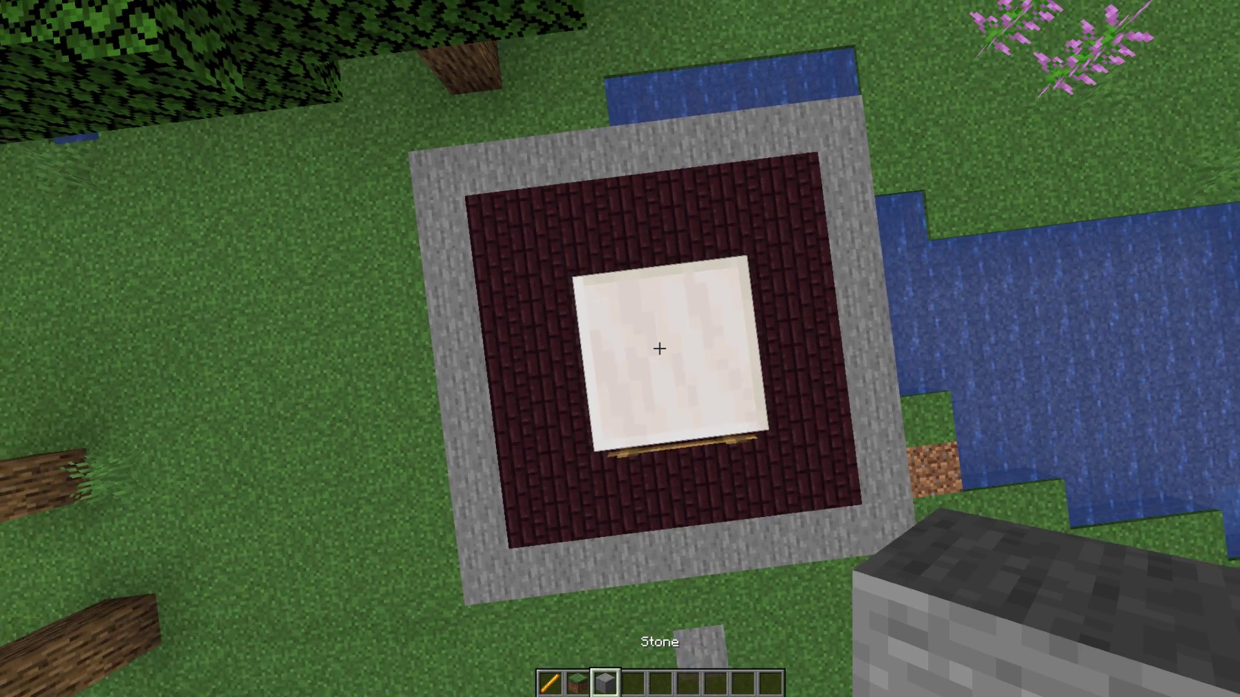
{"action": "right_click", "coordinate": [659, 349]}
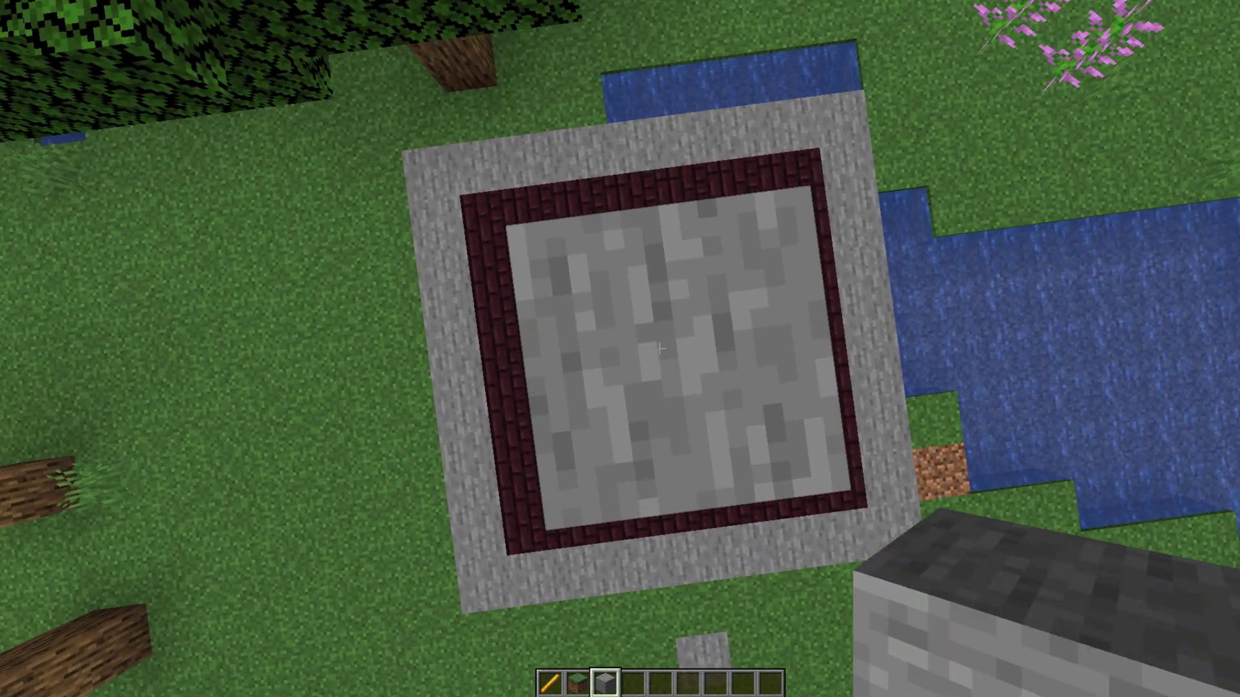
Change the serverminer arena plate to the Light Weighted Pressure Plate.
{"action": "key", "text": "t"}
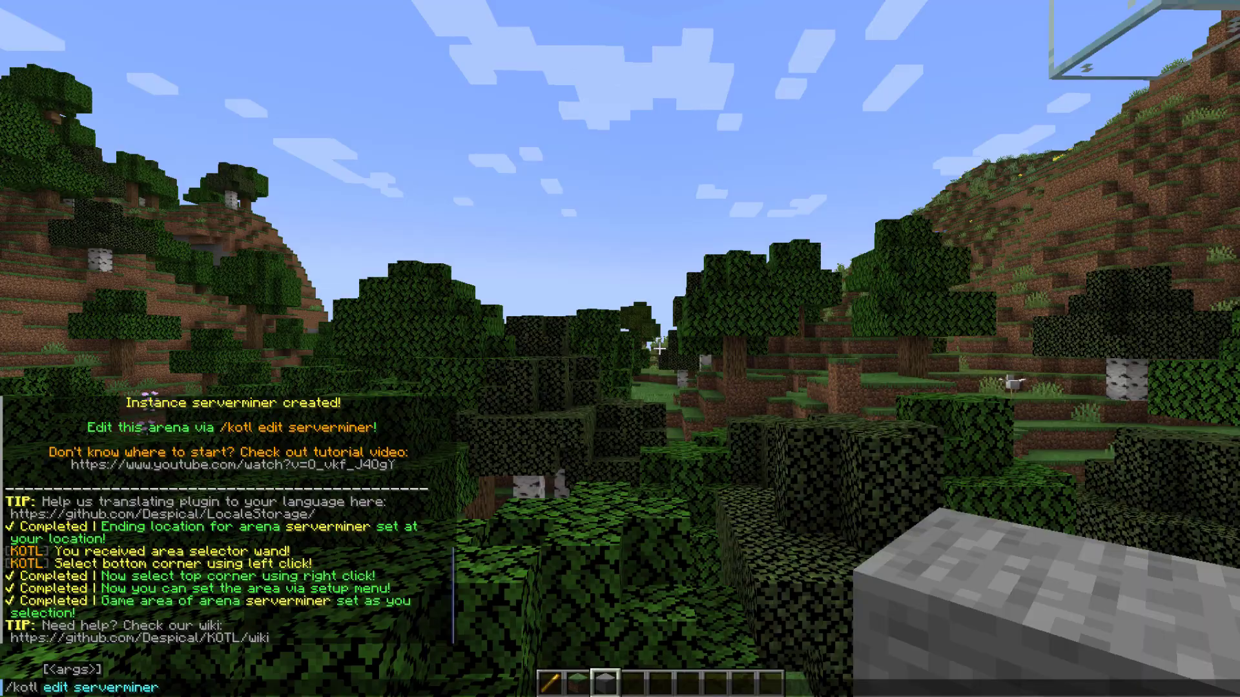
{"action": "key", "text": "Return"}
{"action": "left_click", "coordinate": [735, 287]}
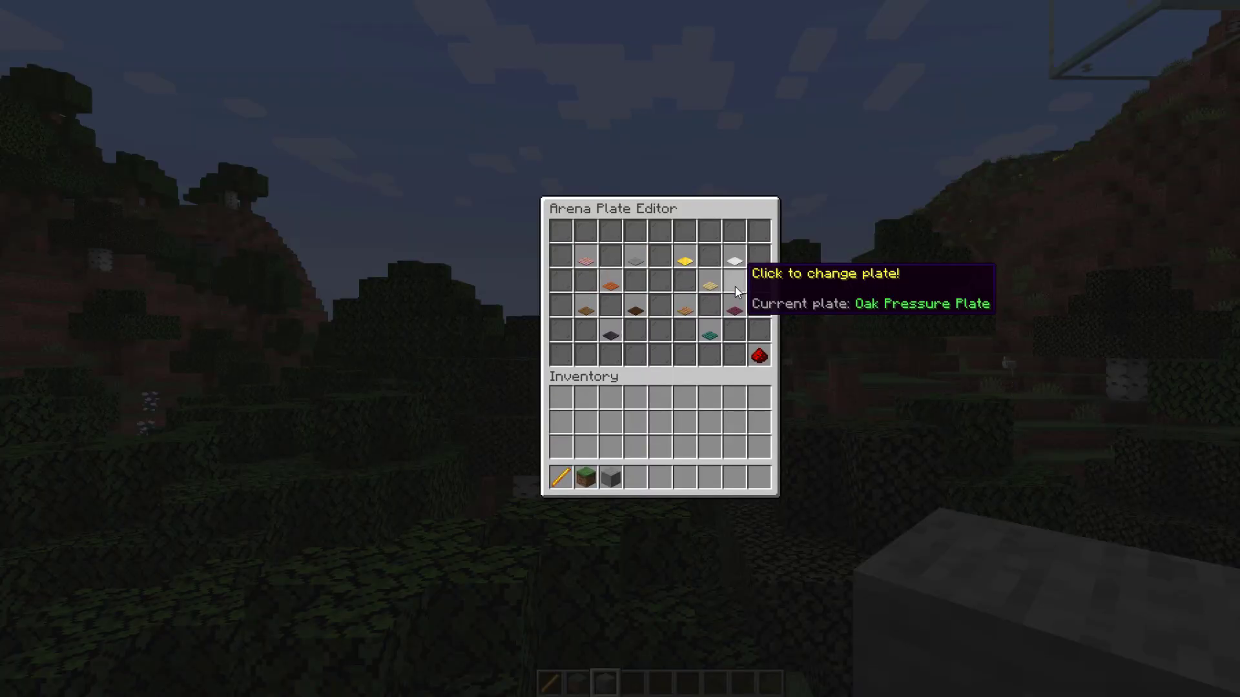
{"action": "left_click", "coordinate": [685, 262]}
Reopen the serverminer arena editor and set the plate location at the current position atop the ladder tower.
{"action": "key", "text": "t"}
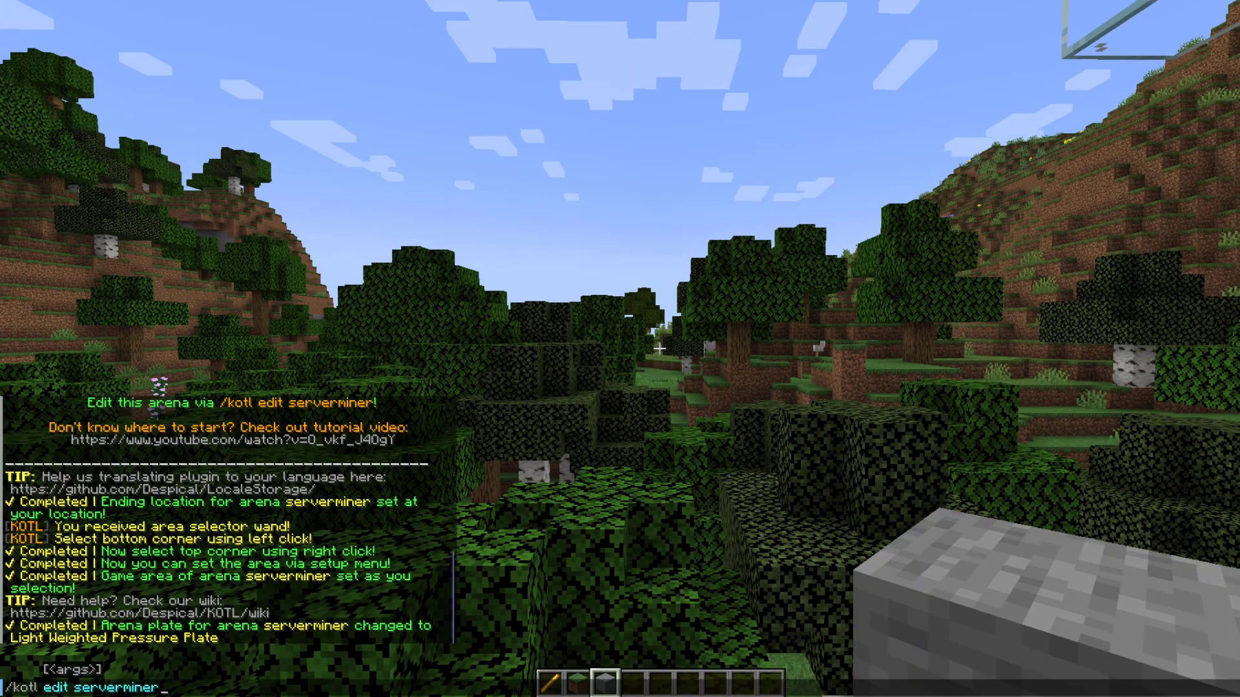
{"action": "key", "text": "Return"}
{"action": "left_click", "coordinate": [662, 284]}
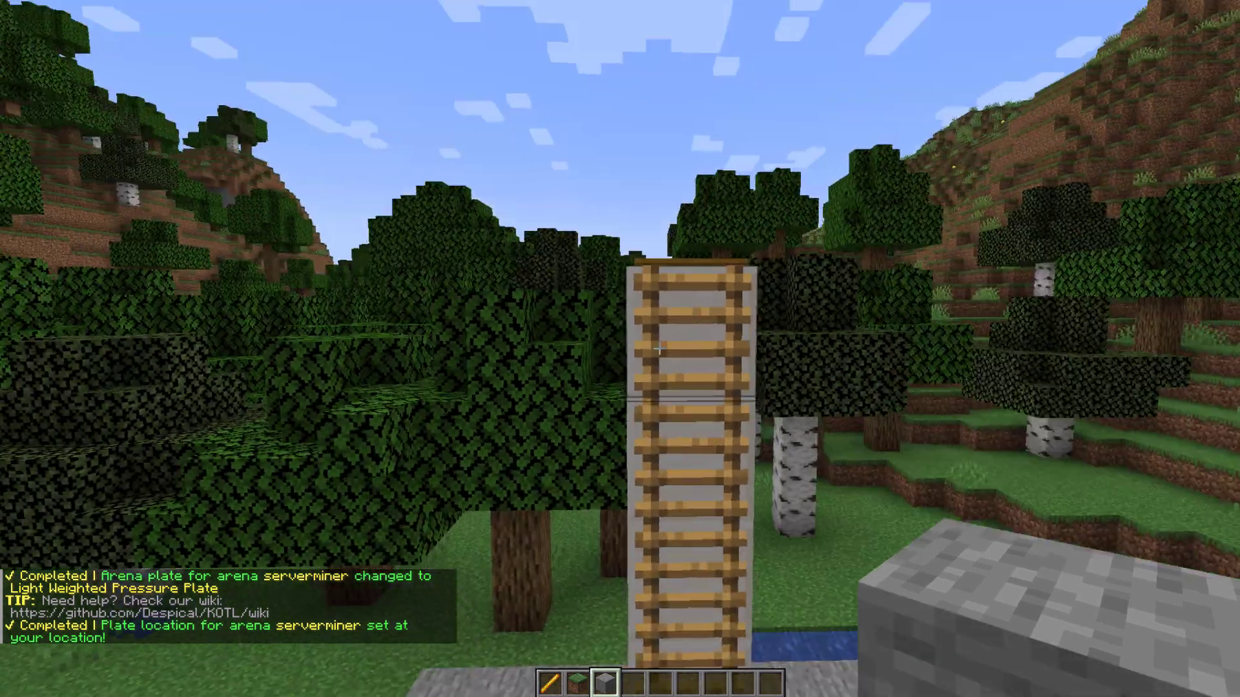
Reopen the serverminer arena editor and register the arena.
{"action": "key", "text": "t"}
{"action": "key", "text": "Up"}
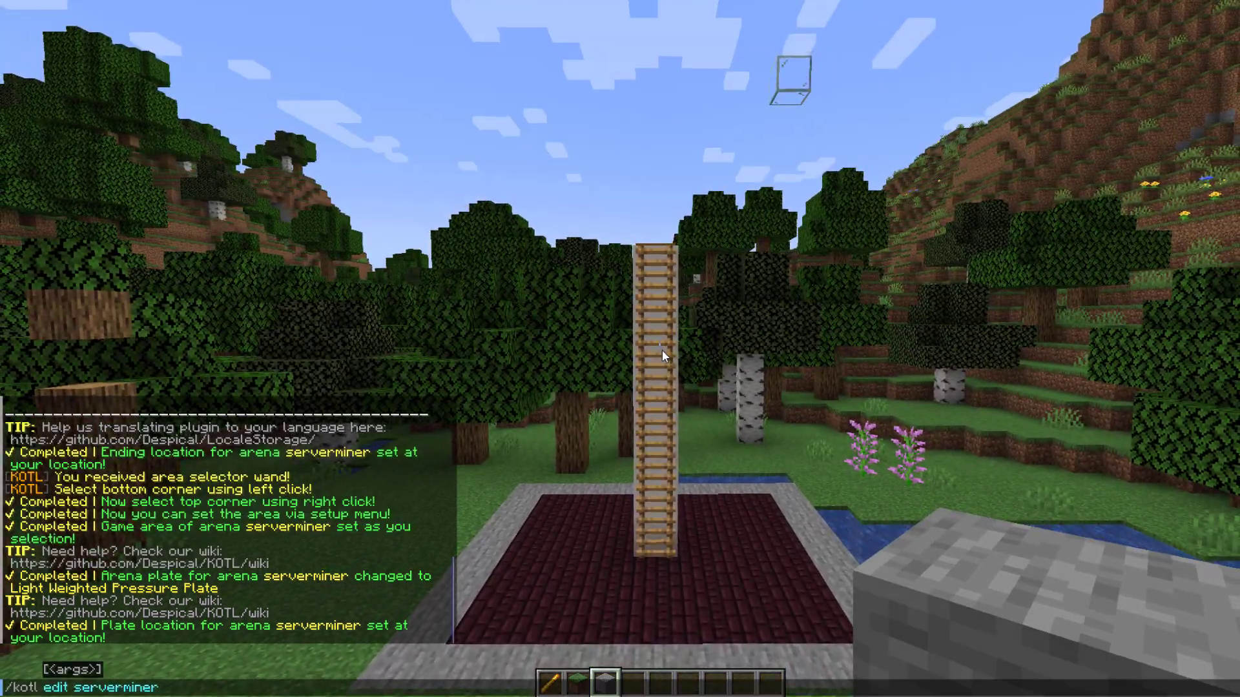
{"action": "key", "text": "Return"}
{"action": "left_click", "coordinate": [671, 311]}
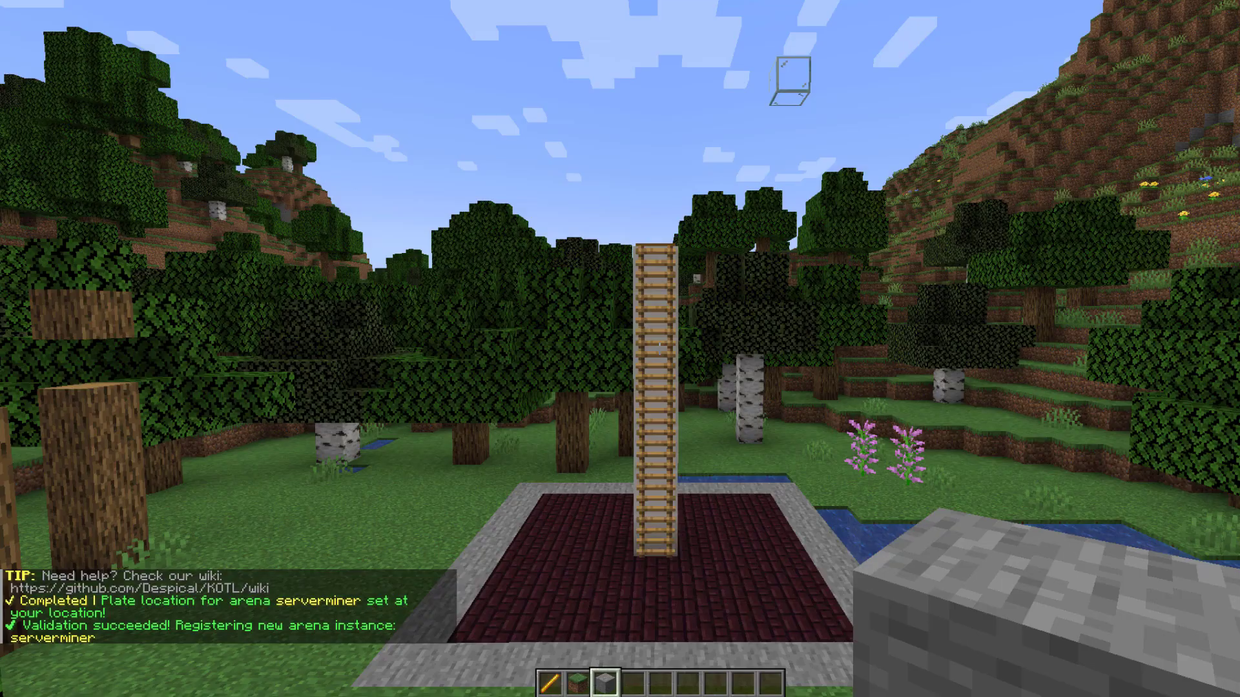
Walk onto the arena platform to join the game and climb the ladder tower.
{"action": "key", "text": "w"}
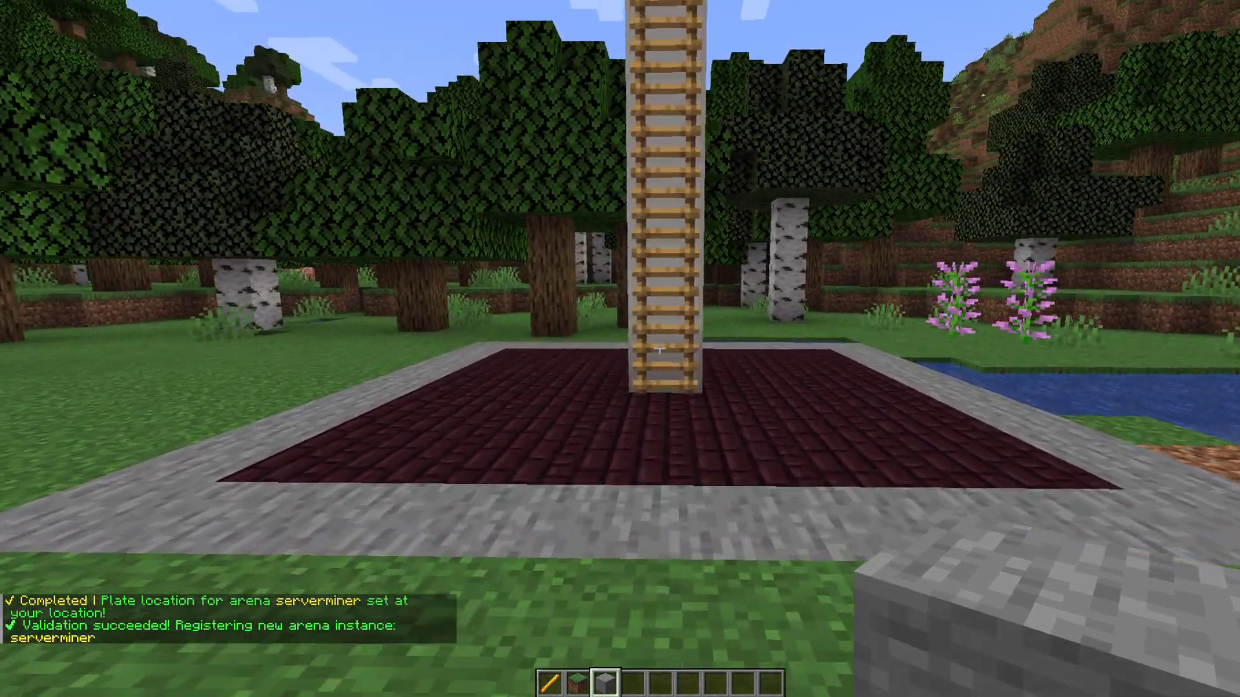
{"action": "key", "text": "w"}
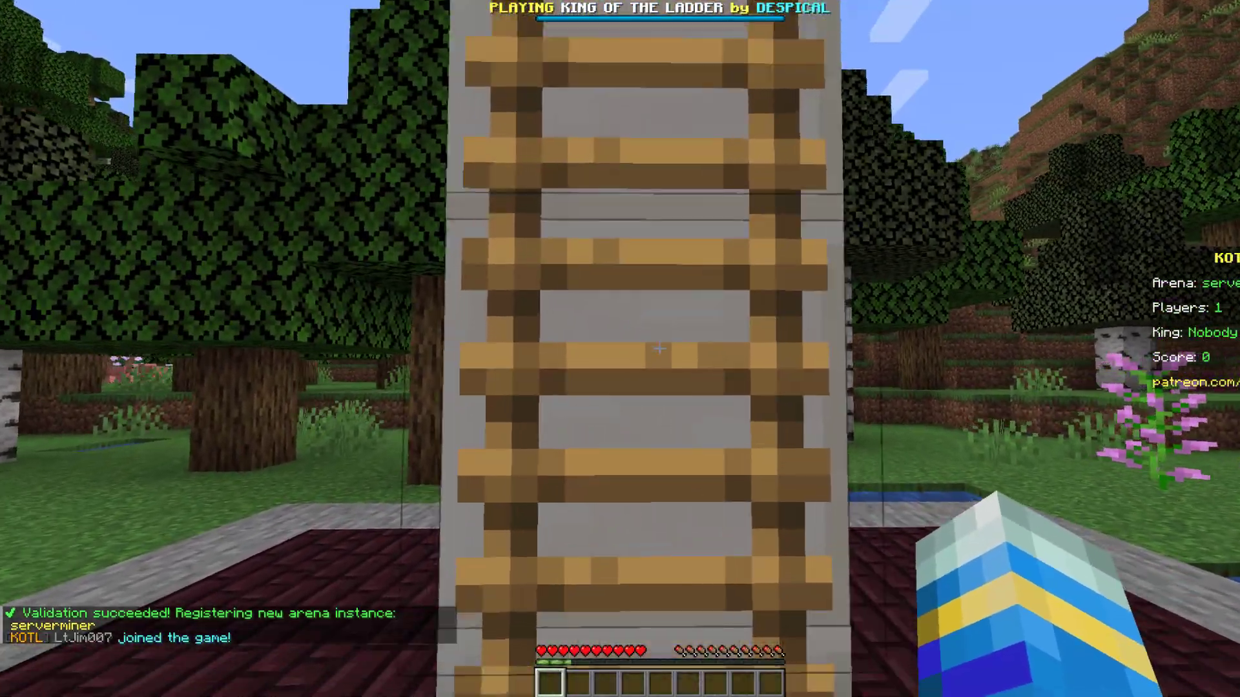
{"action": "key", "text": "w"}
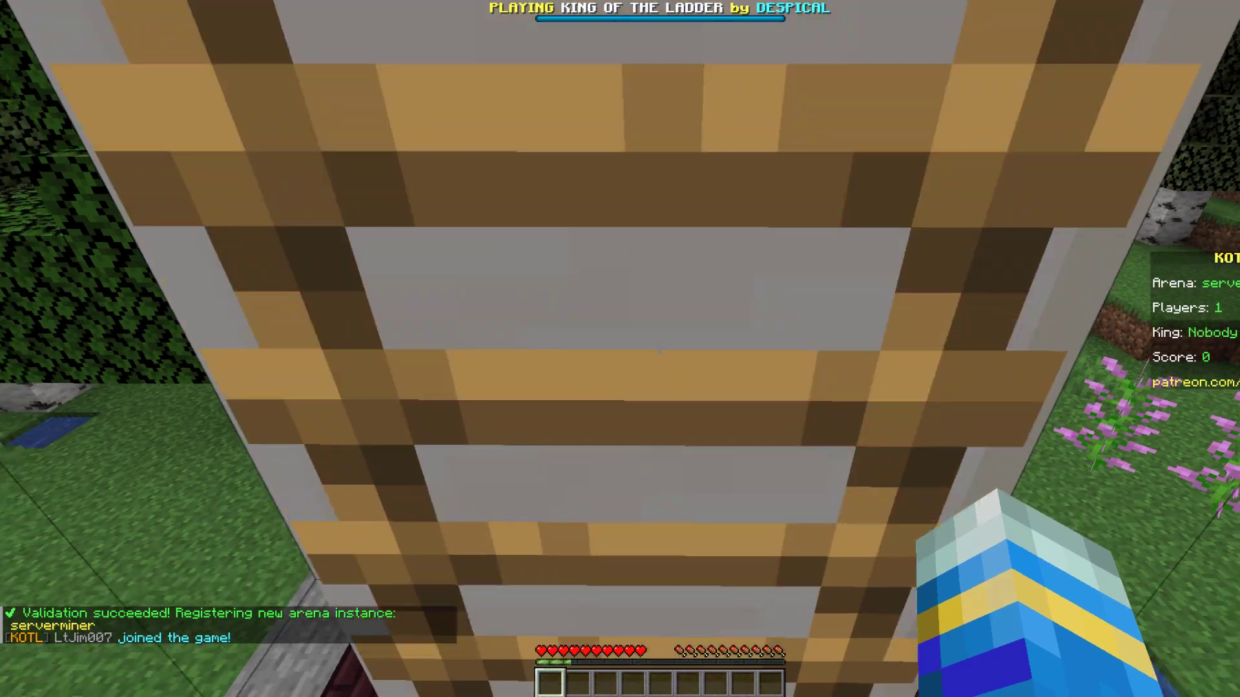
{"action": "key", "text": "w"}
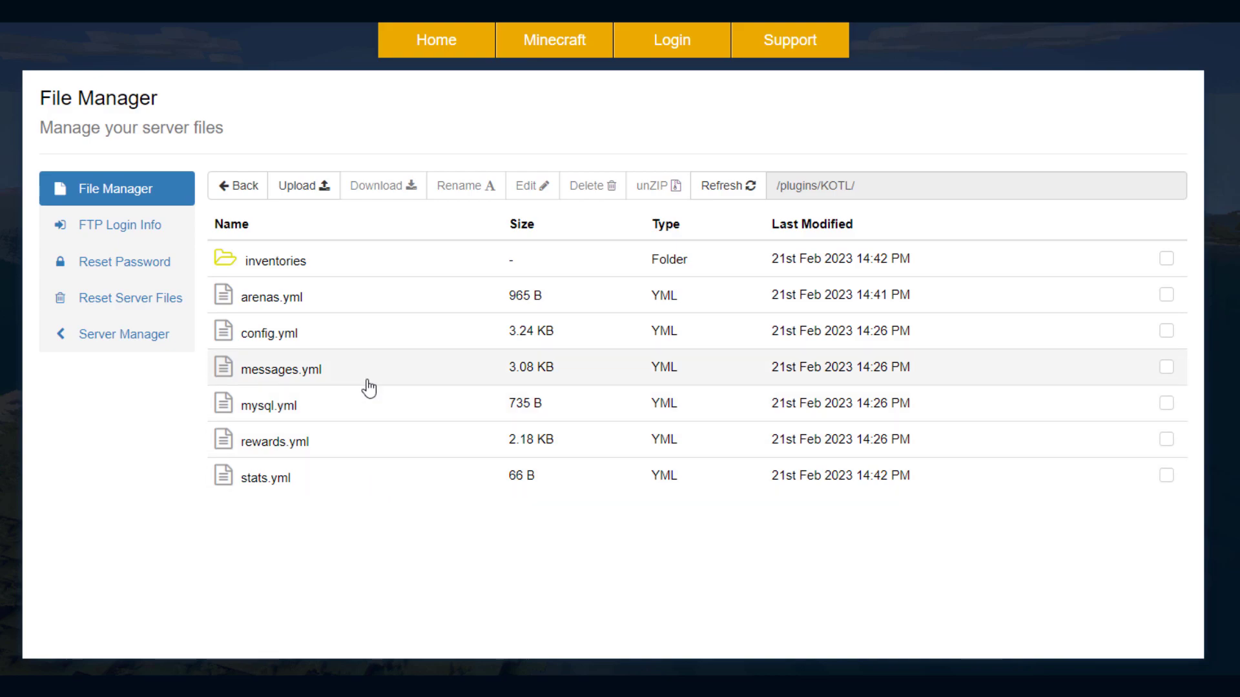
Switch to the server's file manager, open config.yml in /plugins/KOTL/ and review the locale, boss bar, scoreboard, database and inventory settings.
{"action": "double_click", "coordinate": [345, 340]}
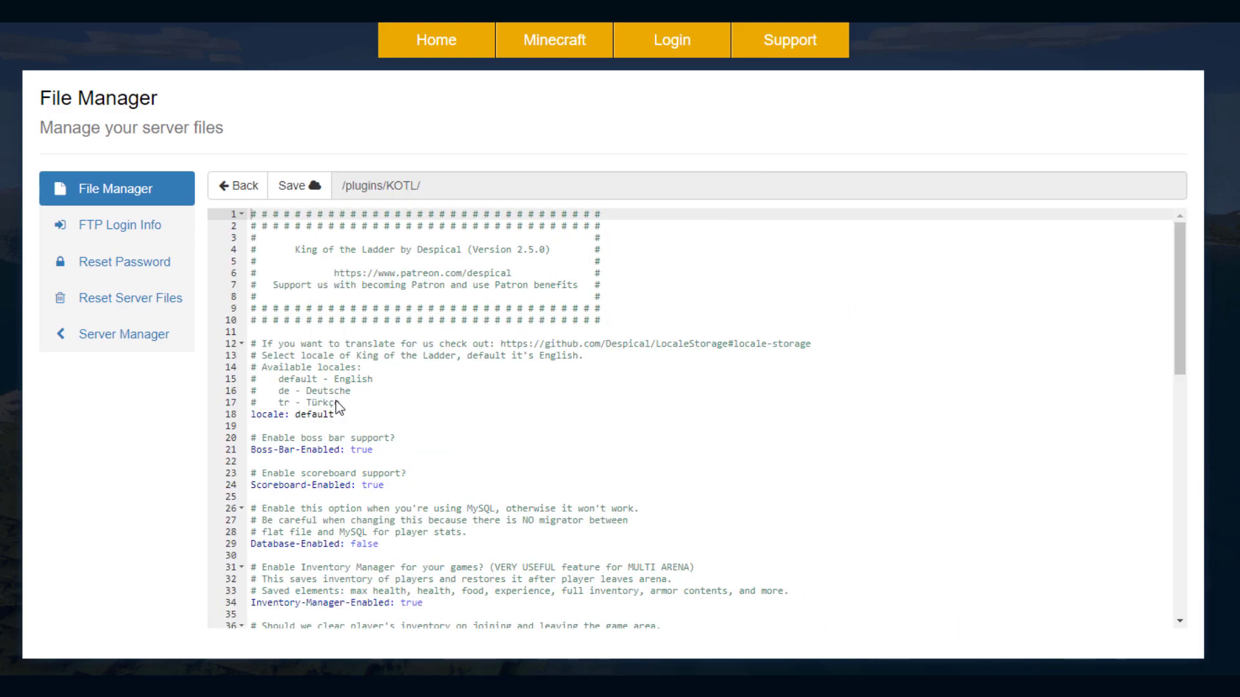
{"action": "left_click_drag", "start_coordinate": [335, 414], "coordinate": [289, 414]}
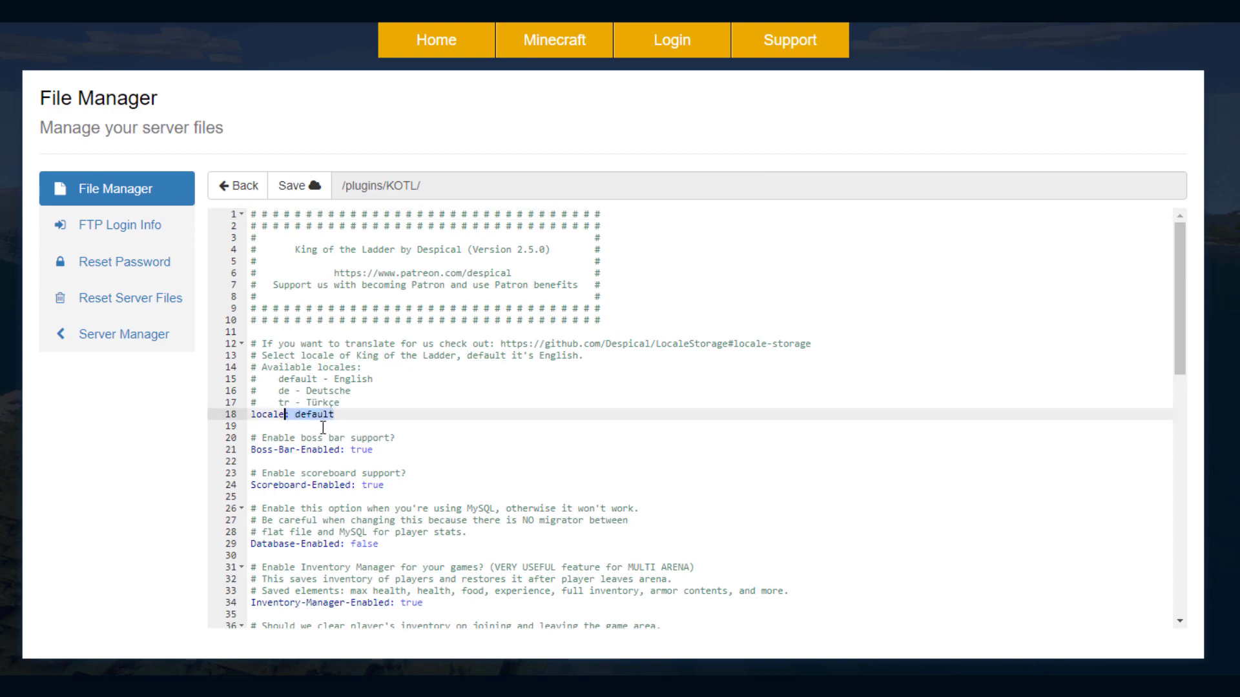
{"action": "left_click", "coordinate": [324, 426]}
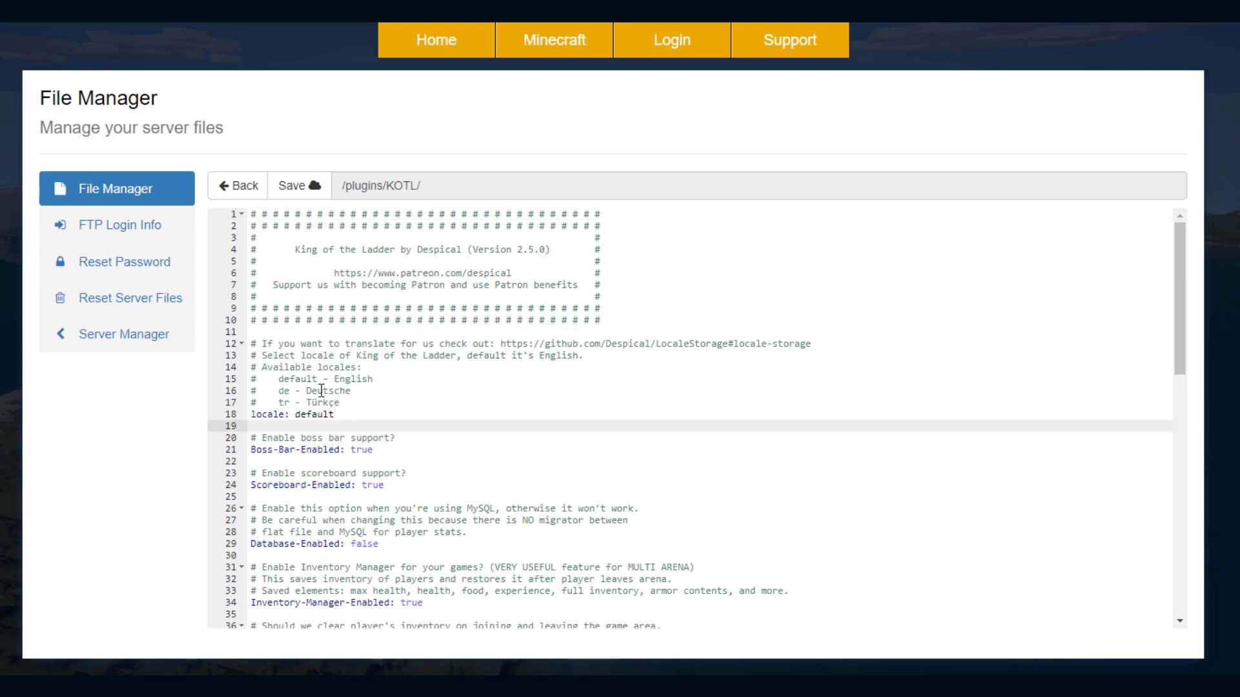
{"action": "scroll", "coordinate": [334, 408], "scroll_direction": "down", "scroll_amount": 2}
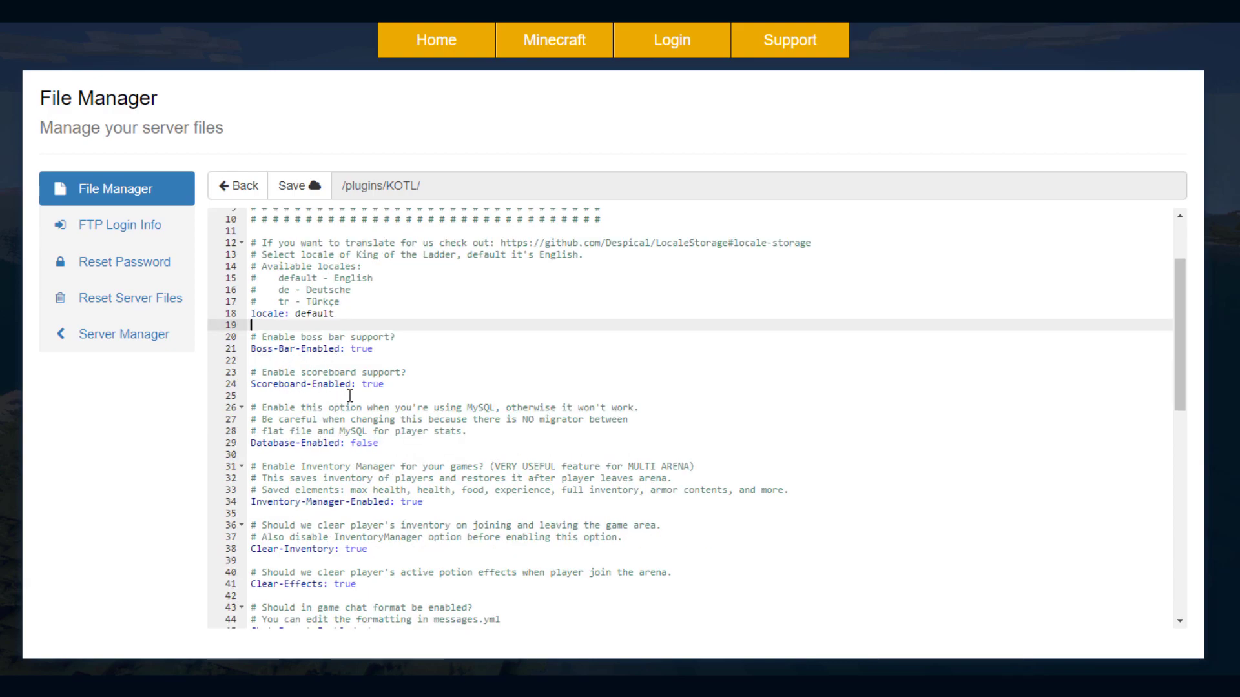
{"action": "scroll", "coordinate": [347, 417], "scroll_direction": "down", "scroll_amount": 3}
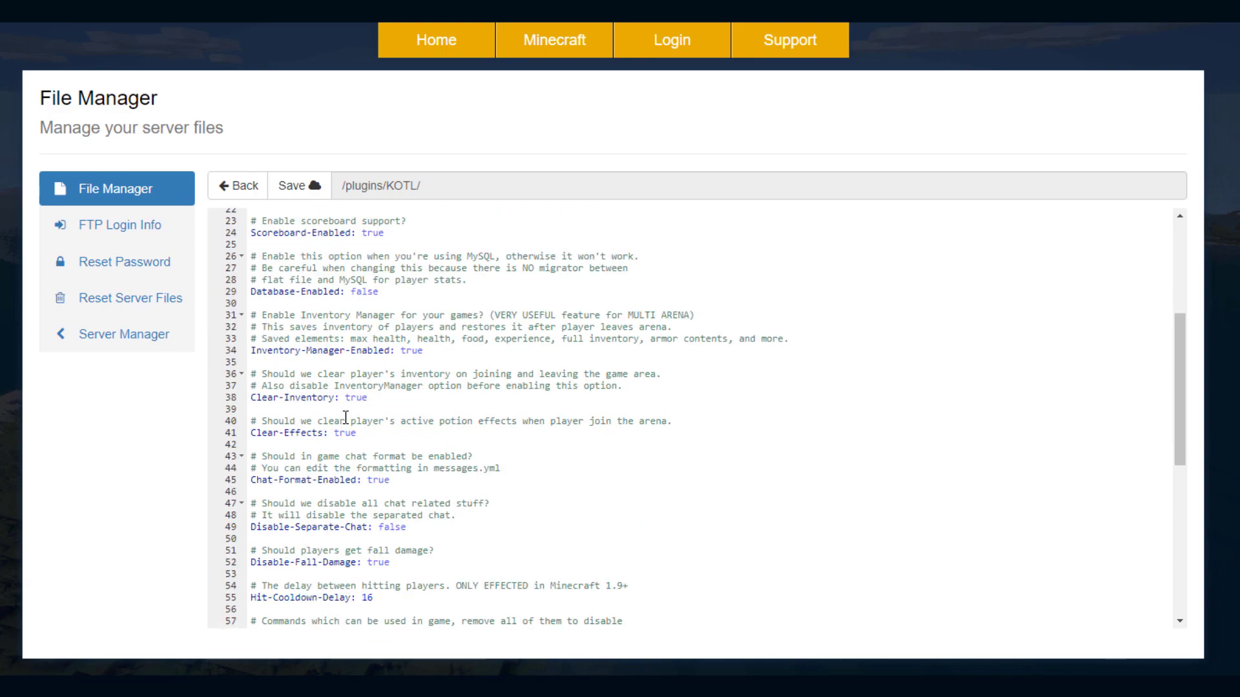
{"action": "scroll", "coordinate": [315, 386], "scroll_direction": "down", "scroll_amount": 1}
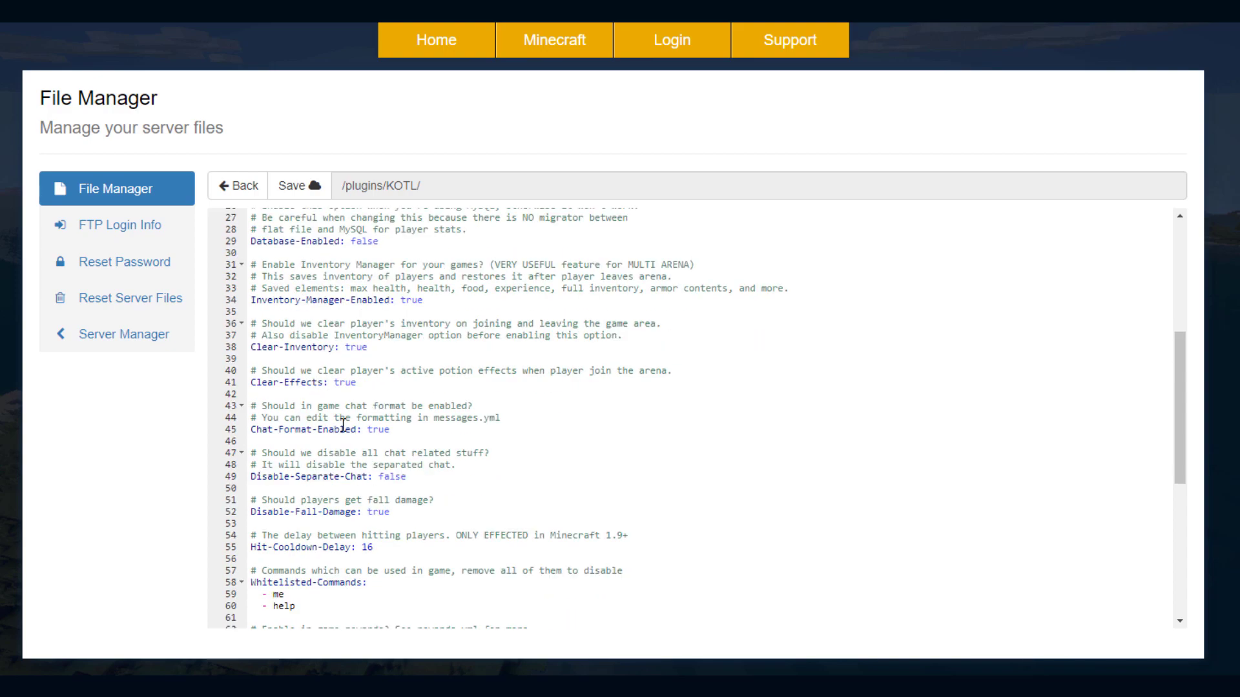
{"action": "scroll", "coordinate": [330, 410], "scroll_direction": "up", "scroll_amount": 1}
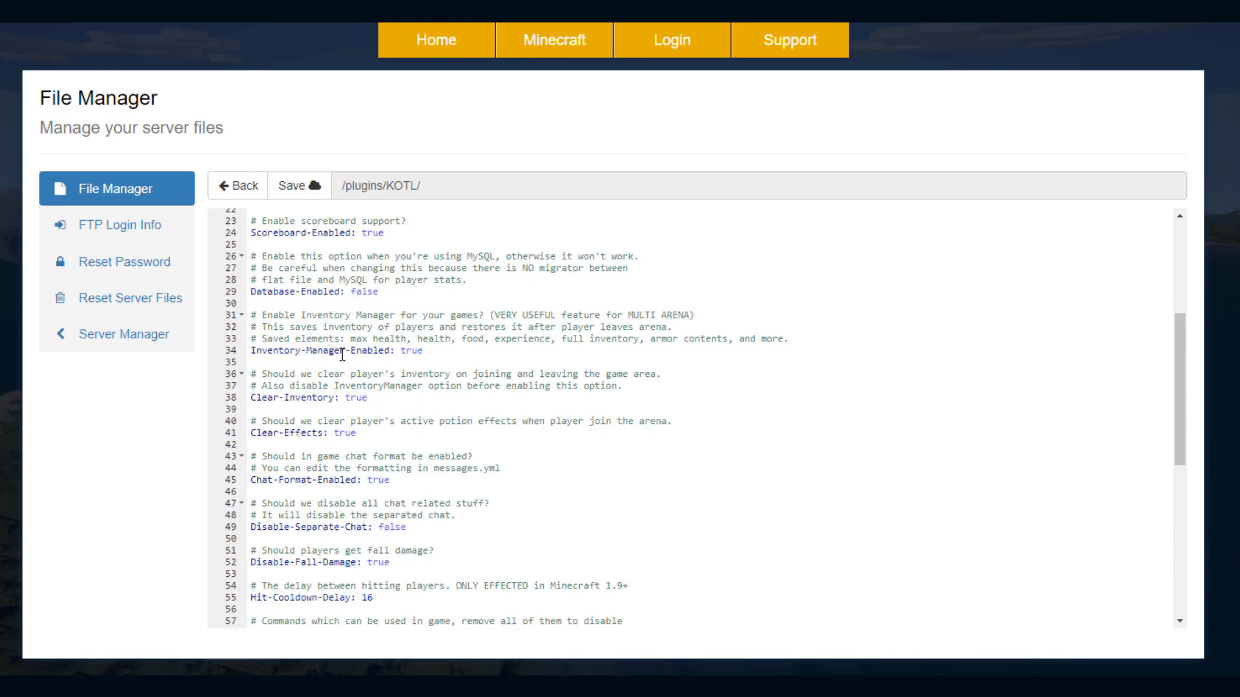
Examine the inventory manager's saved elements and the chat, fall damage, hit cooldown, whitelisted command and fireworks settings in config.yml.
{"action": "left_click_drag", "start_coordinate": [296, 339], "coordinate": [739, 339]}
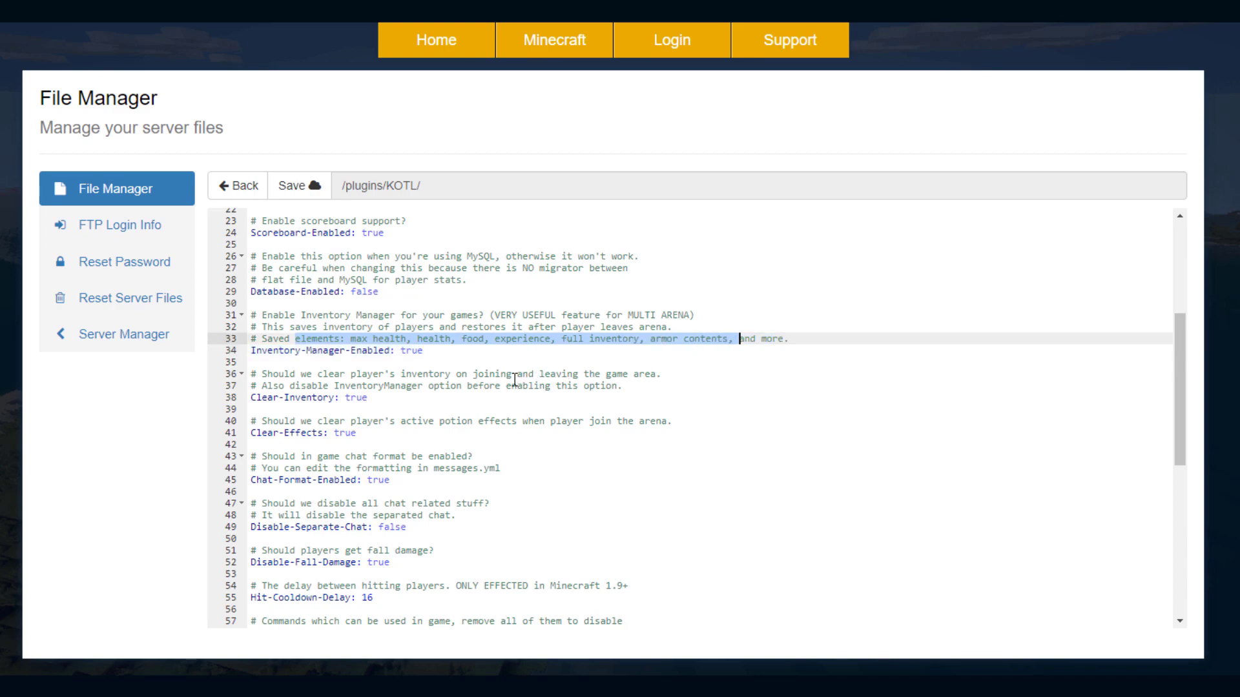
{"action": "left_click", "coordinate": [374, 386]}
{"action": "scroll", "coordinate": [377, 394], "scroll_direction": "down", "scroll_amount": 2}
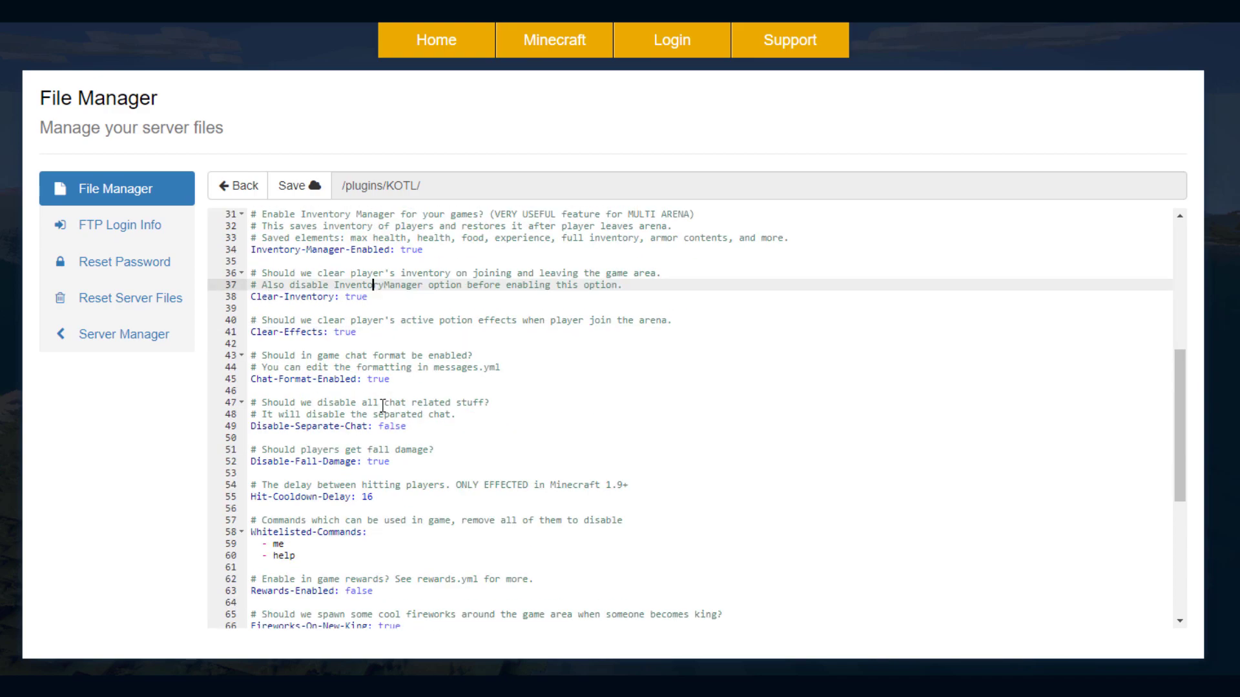
{"action": "scroll", "coordinate": [382, 455], "scroll_direction": "down", "scroll_amount": 1}
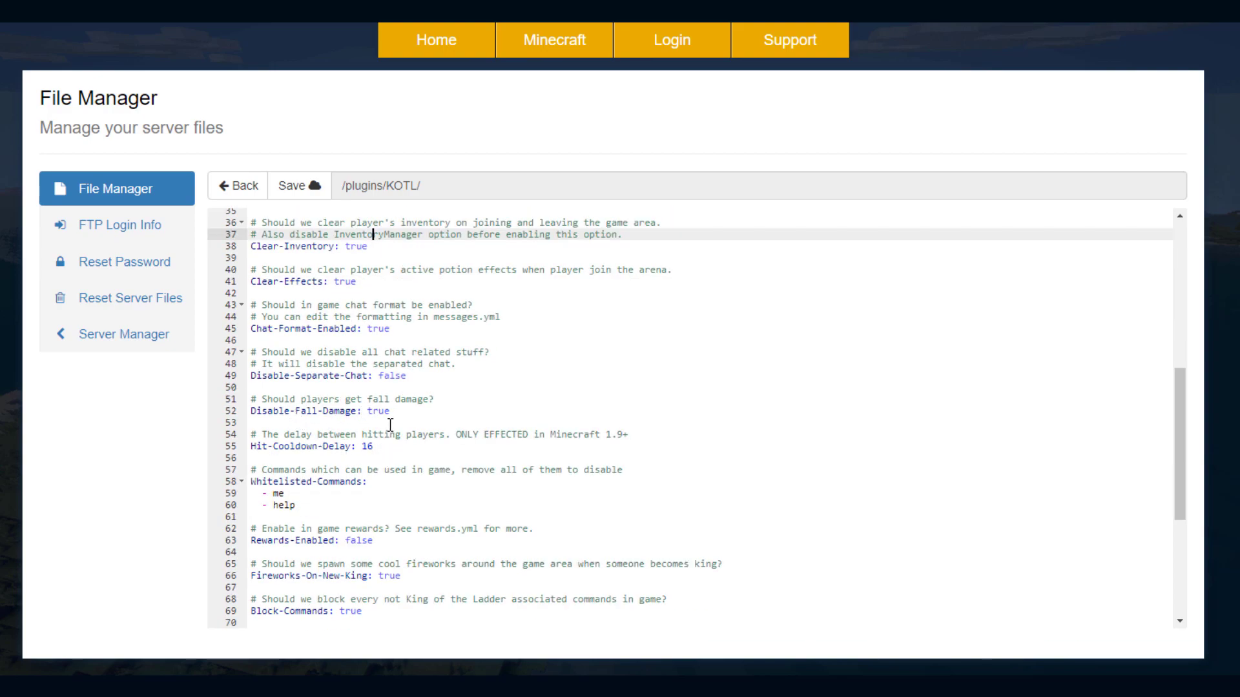
{"action": "scroll", "coordinate": [381, 432], "scroll_direction": "down", "scroll_amount": 1}
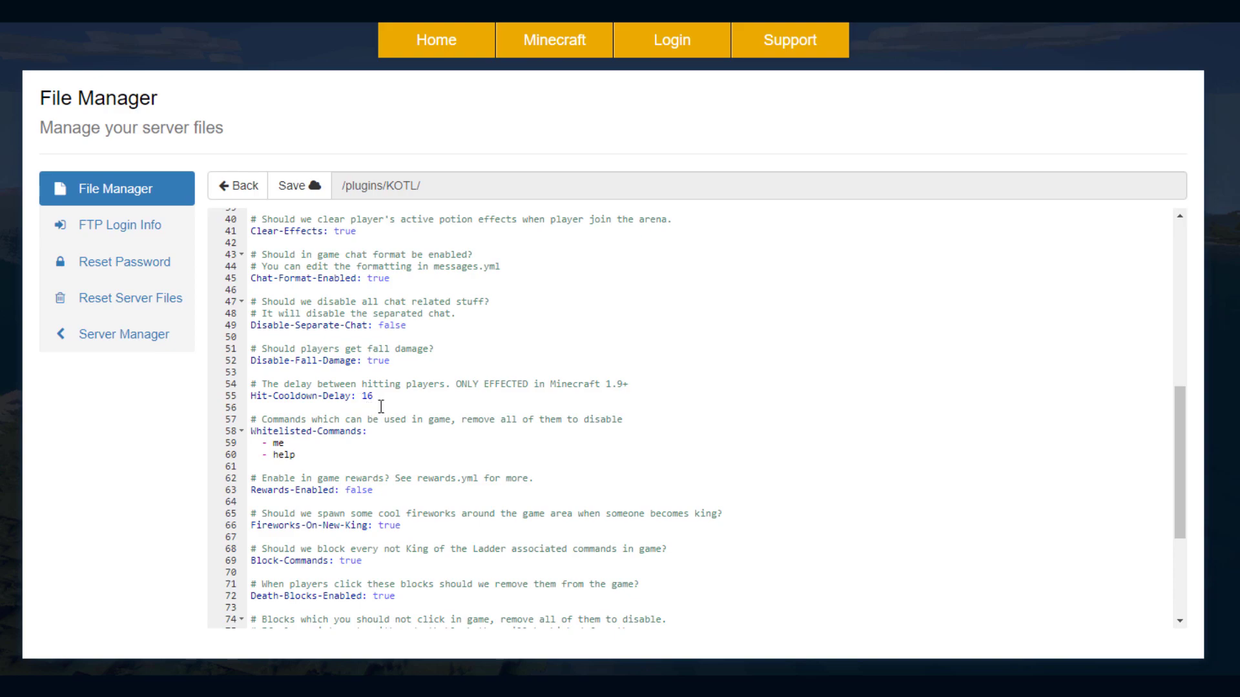
{"action": "scroll", "coordinate": [376, 402], "scroll_direction": "down", "scroll_amount": 2}
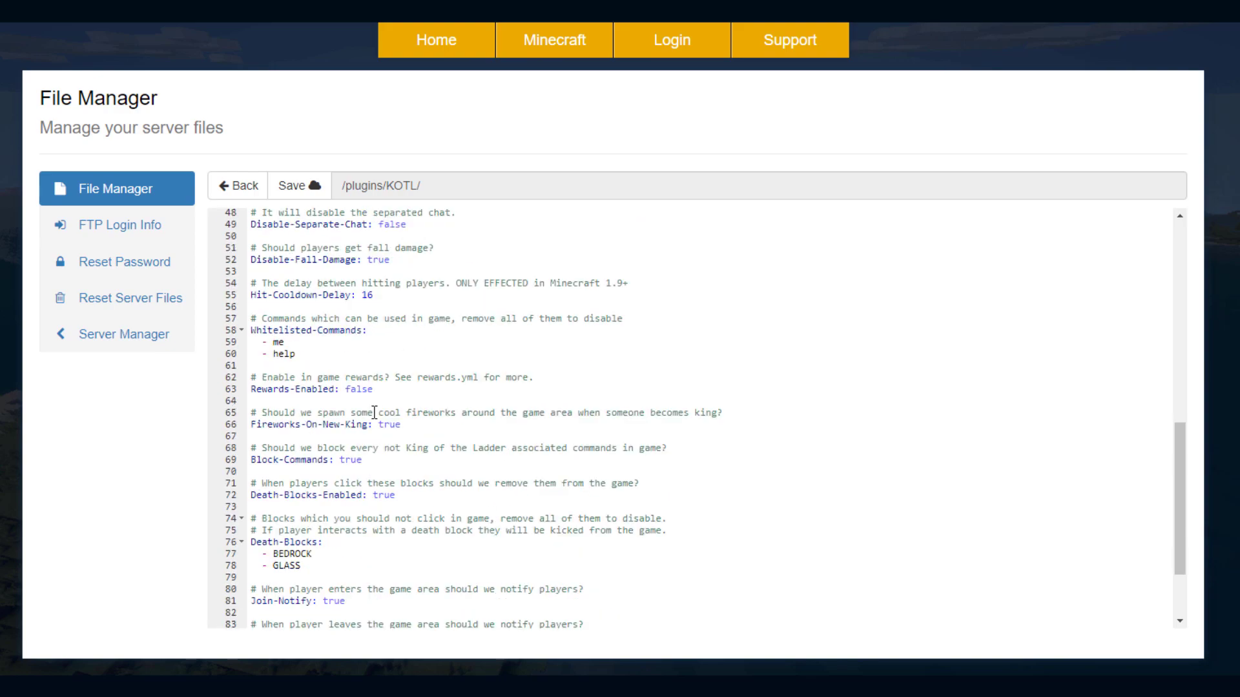
{"action": "left_click_drag", "start_coordinate": [250, 423], "coordinate": [376, 421]}
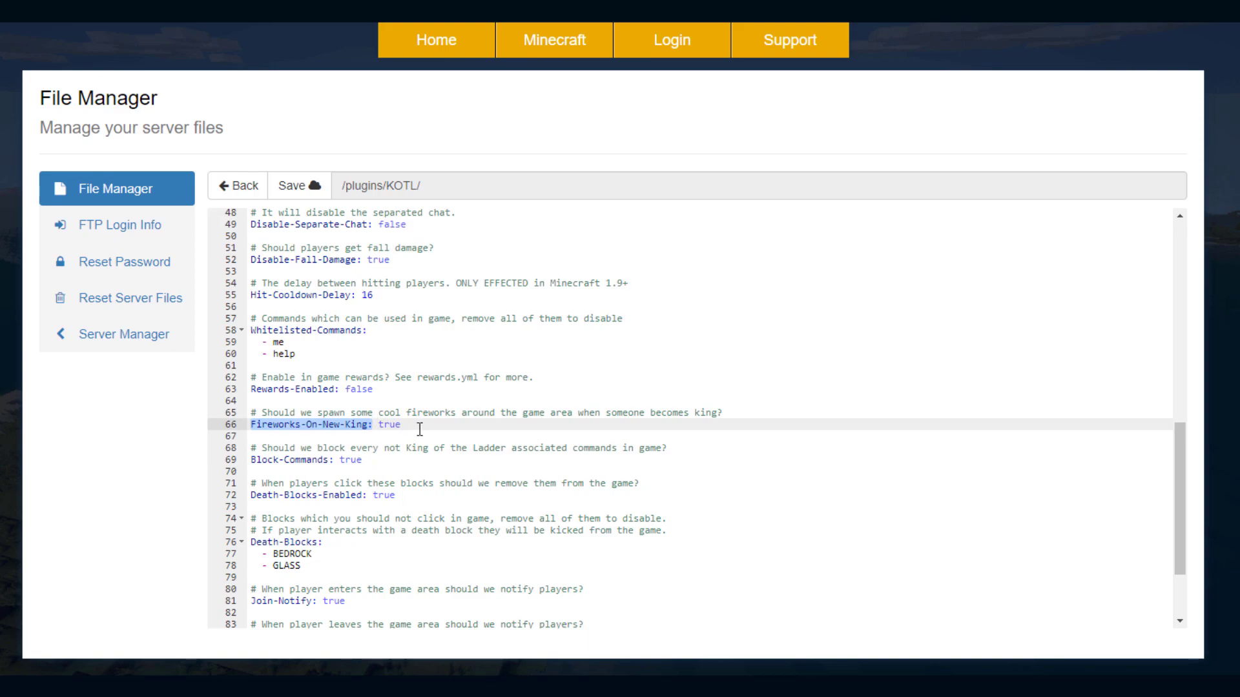
Set Rewards-Enabled to true, check the remaining options and save config.yml.
{"action": "left_click_drag", "start_coordinate": [375, 390], "coordinate": [345, 389]}
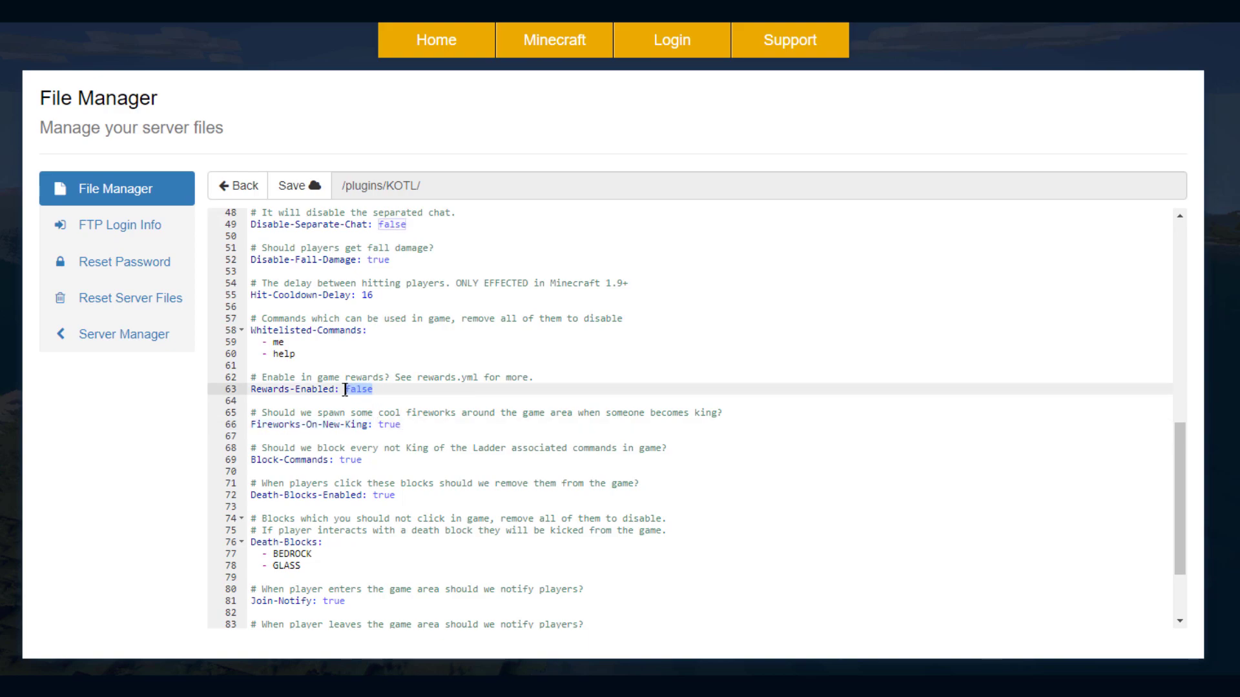
{"action": "type", "text": "true"}
{"action": "scroll", "coordinate": [352, 429], "scroll_direction": "down", "scroll_amount": 1}
{"action": "scroll", "coordinate": [353, 428], "scroll_direction": "down", "scroll_amount": 1}
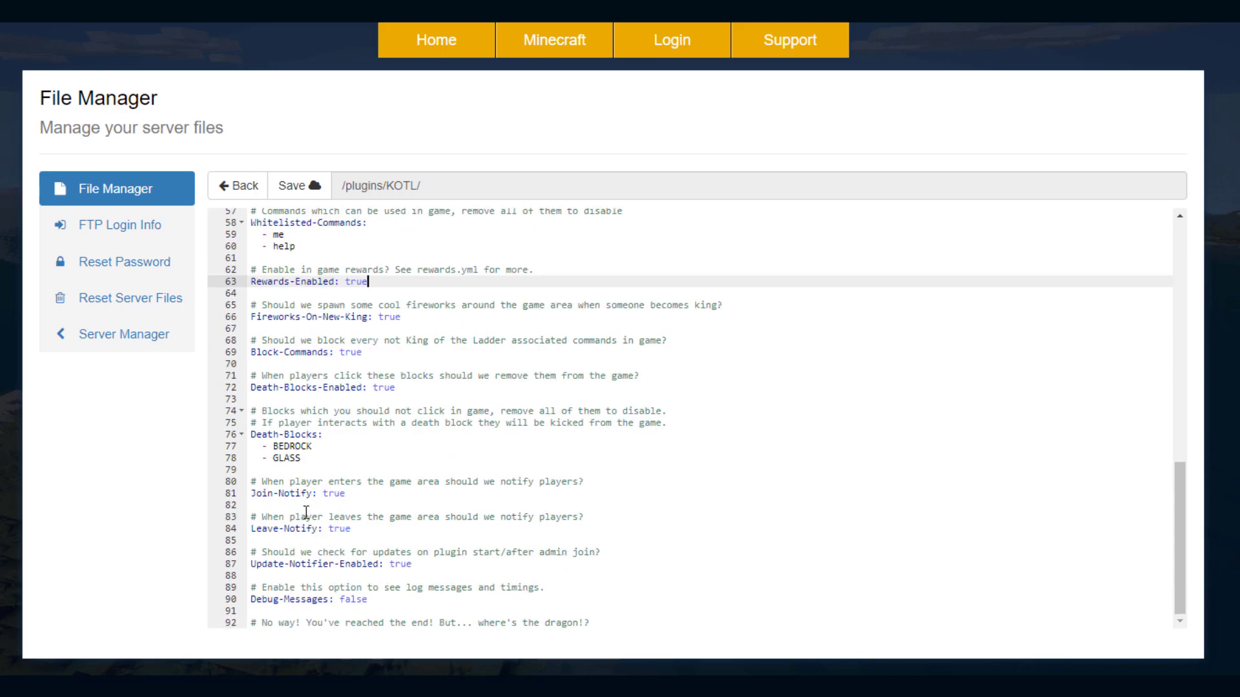
{"action": "left_click", "coordinate": [292, 192]}
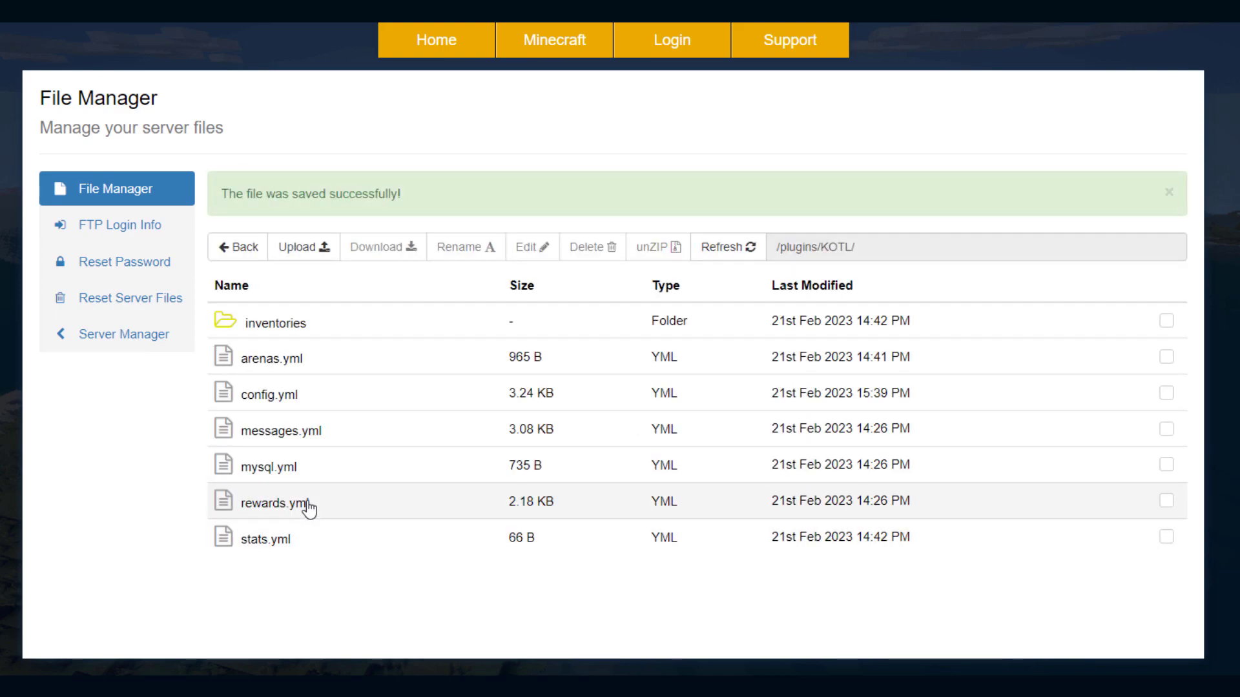
Open rewards.yml and examine the win and lose reward commands, including the chance(10) prefix.
{"action": "double_click", "coordinate": [308, 505]}
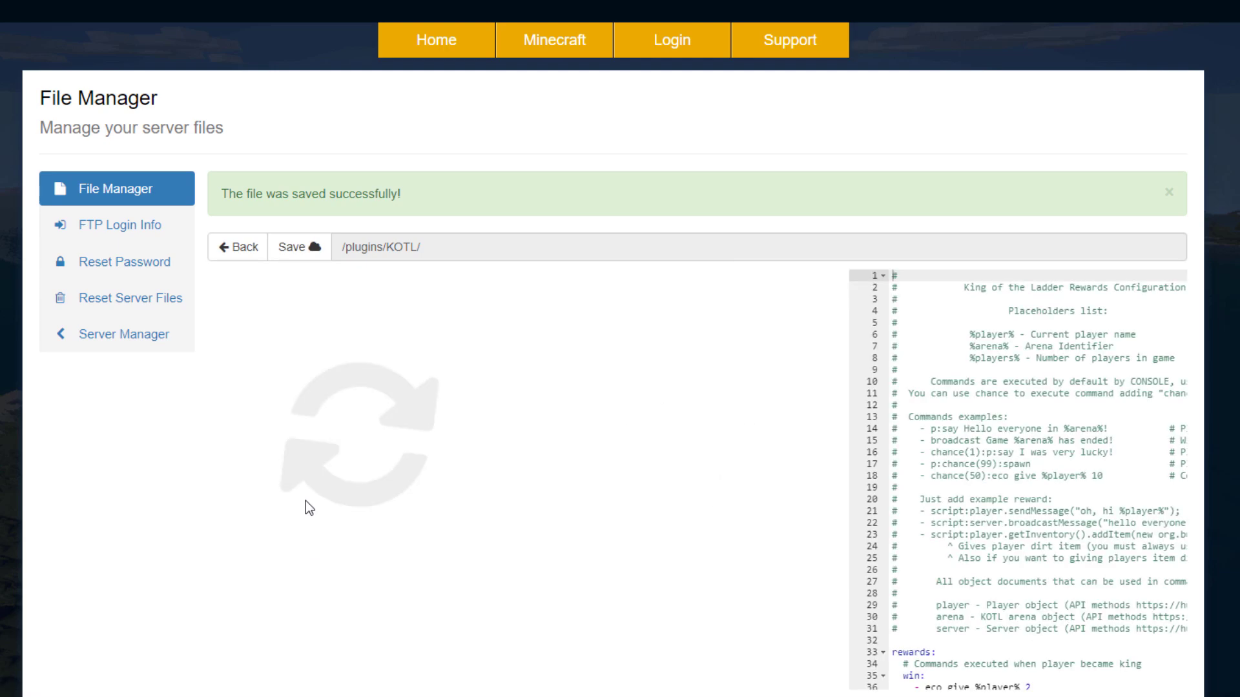
{"action": "scroll", "coordinate": [340, 465], "scroll_direction": "down", "scroll_amount": 1}
{"action": "scroll", "coordinate": [340, 465], "scroll_direction": "down", "scroll_amount": 3}
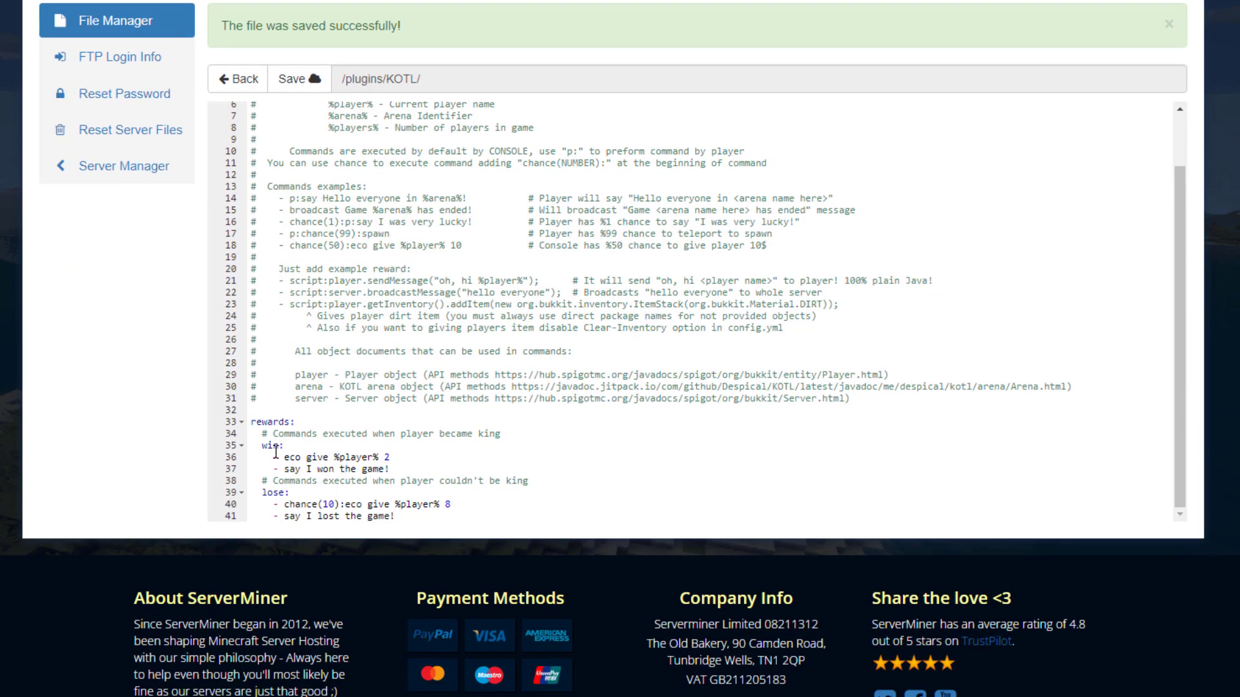
{"action": "mouse_move", "coordinate": [285, 458]}
{"action": "left_mouse_down"}
{"action": "mouse_move", "coordinate": [392, 458]}
{"action": "mouse_move", "coordinate": [386, 470]}
{"action": "mouse_move", "coordinate": [284, 470]}
{"action": "left_mouse_up"}
{"action": "left_click", "coordinate": [331, 478]}
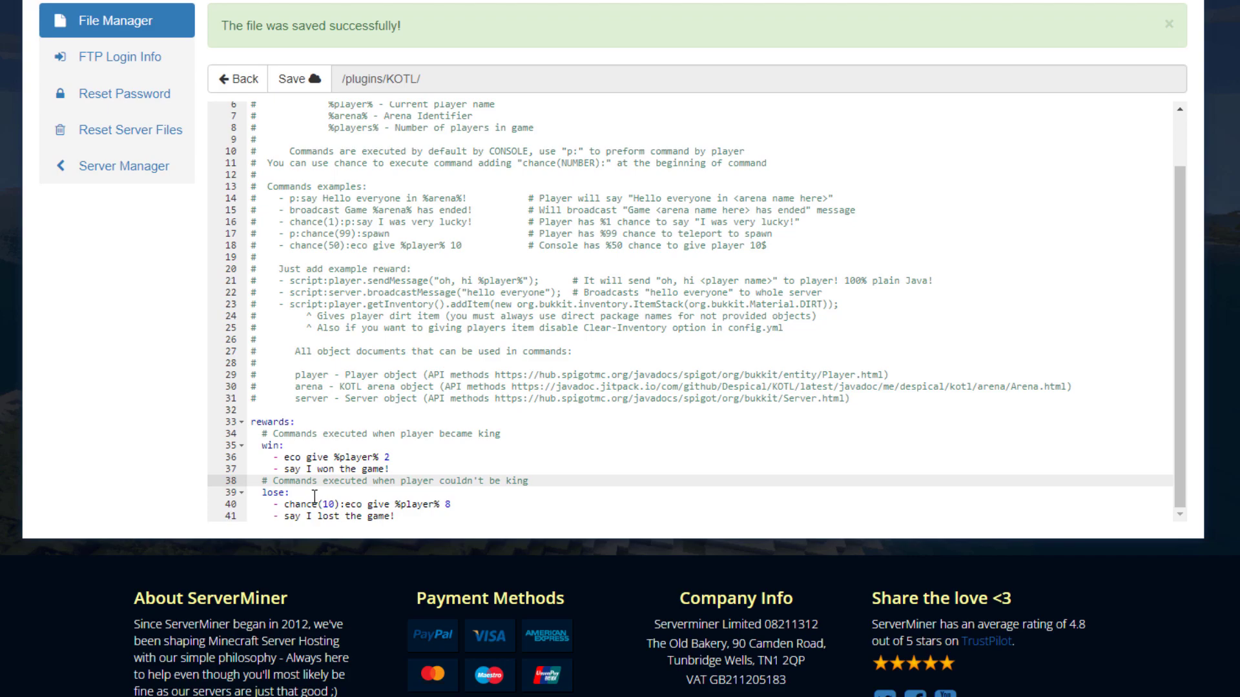
{"action": "left_click_drag", "start_coordinate": [287, 504], "coordinate": [341, 504]}
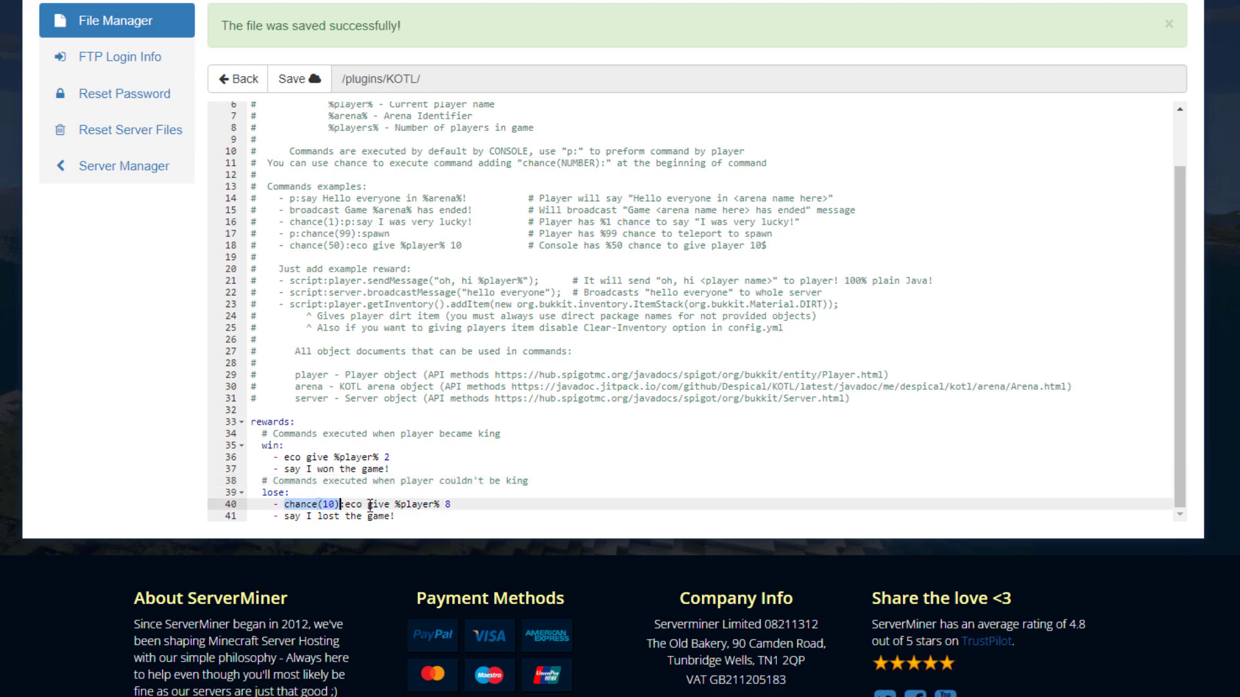
{"action": "left_click", "coordinate": [454, 504]}
Review the command examples in the header comments of rewards.yml.
{"action": "scroll", "coordinate": [464, 502], "scroll_direction": "up", "scroll_amount": 5}
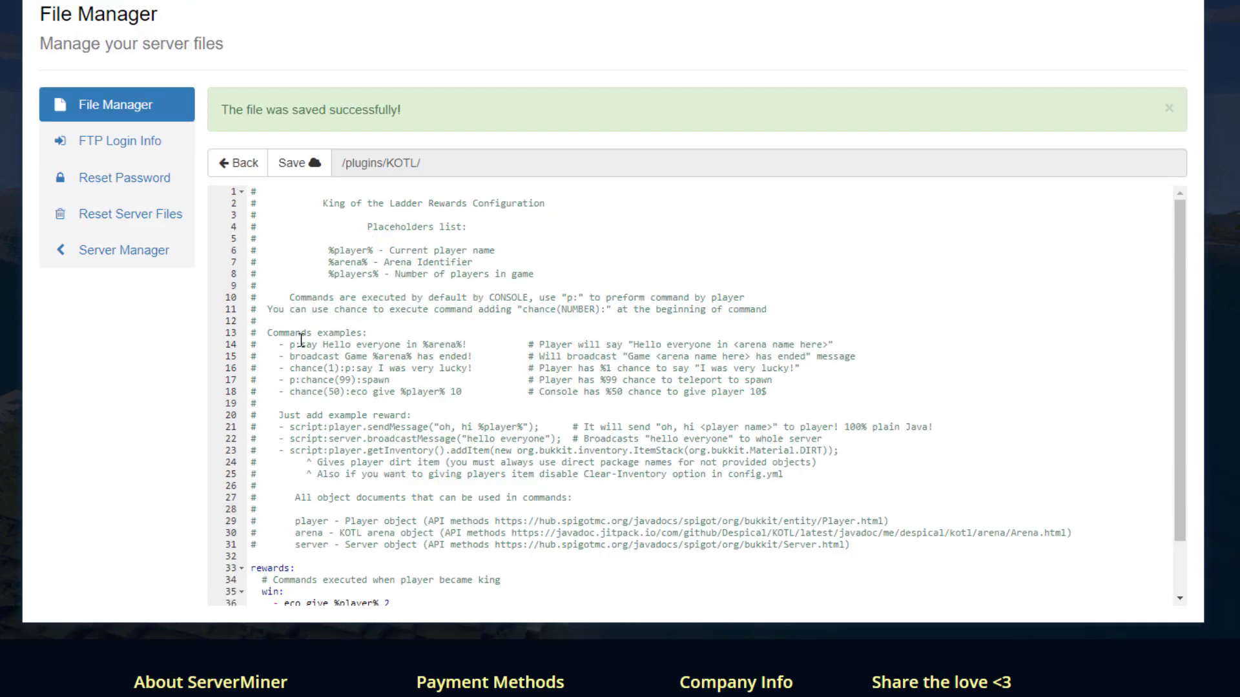
{"action": "left_click_drag", "start_coordinate": [286, 344], "coordinate": [429, 392]}
{"action": "left_click", "coordinate": [434, 392]}
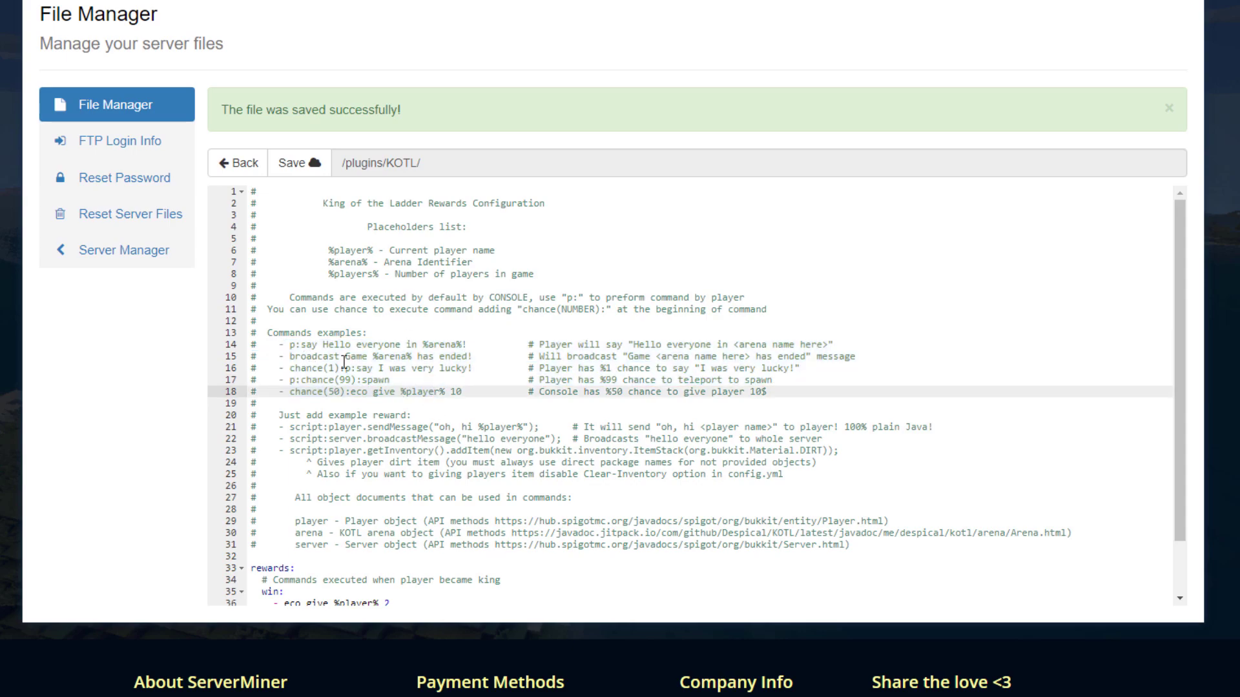
Review the diamond command under the win rewards and the chance(50) coal command under the lose rewards.
{"action": "scroll", "coordinate": [335, 360], "scroll_direction": "down", "scroll_amount": 1}
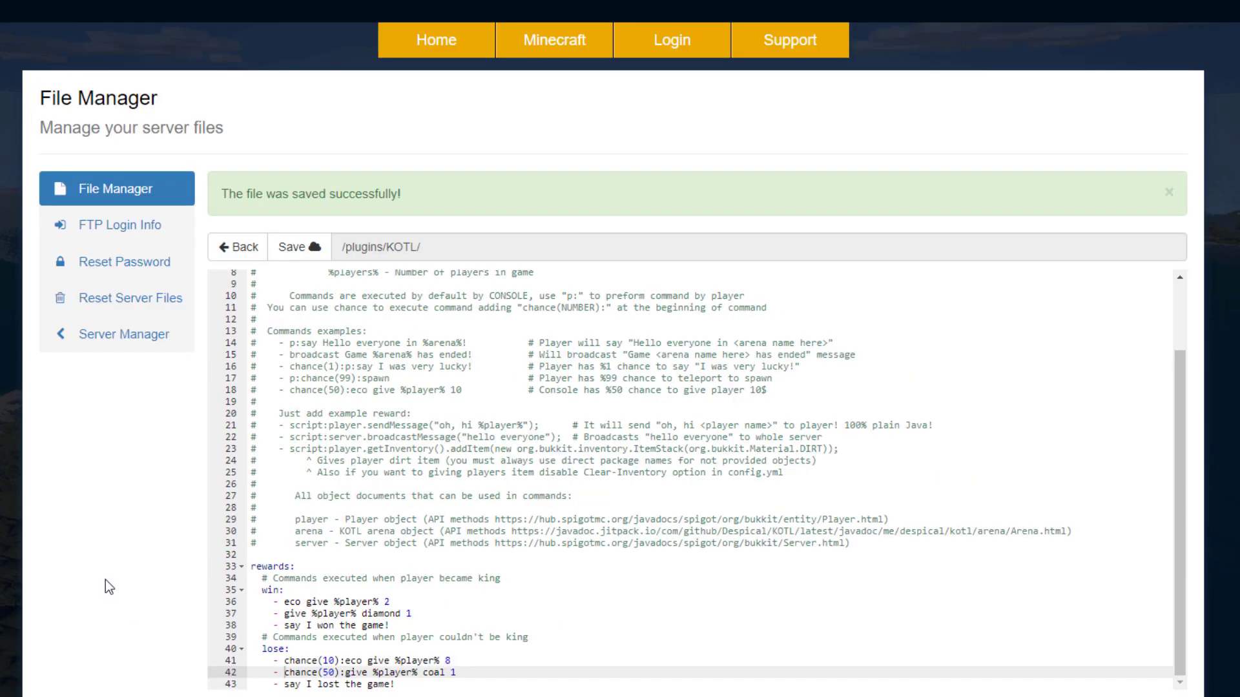
{"action": "left_click_drag", "start_coordinate": [284, 614], "coordinate": [420, 620]}
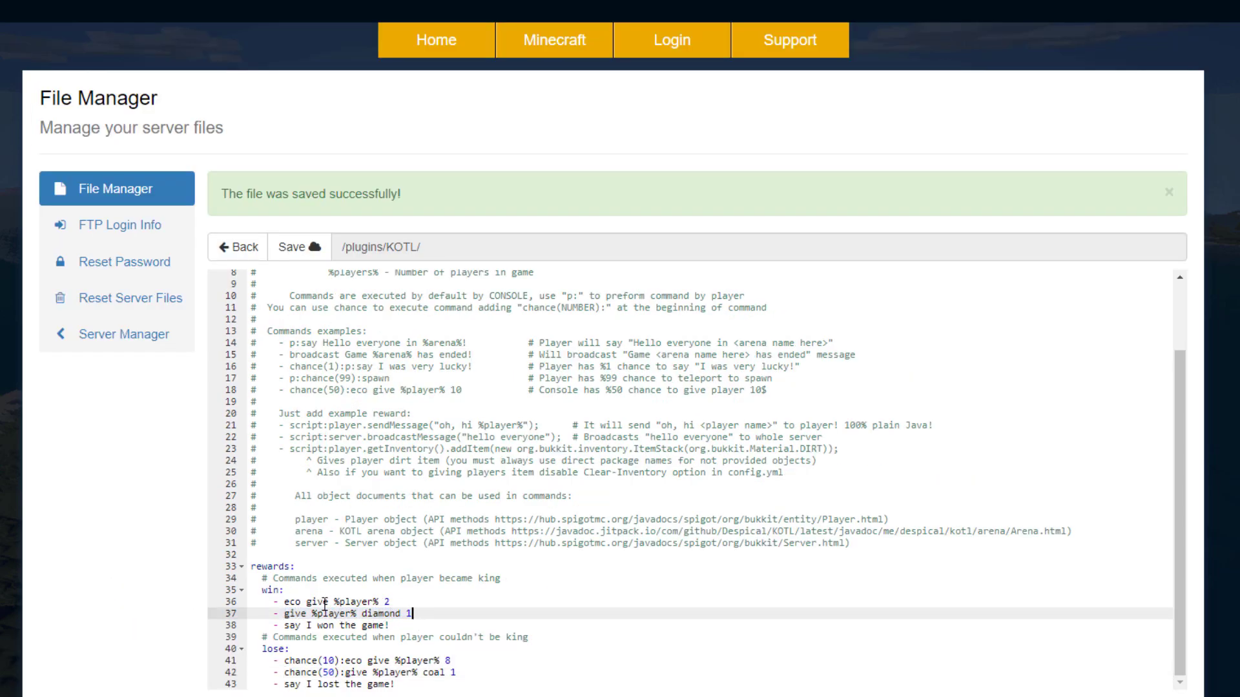
{"action": "left_click_drag", "start_coordinate": [284, 673], "coordinate": [334, 674]}
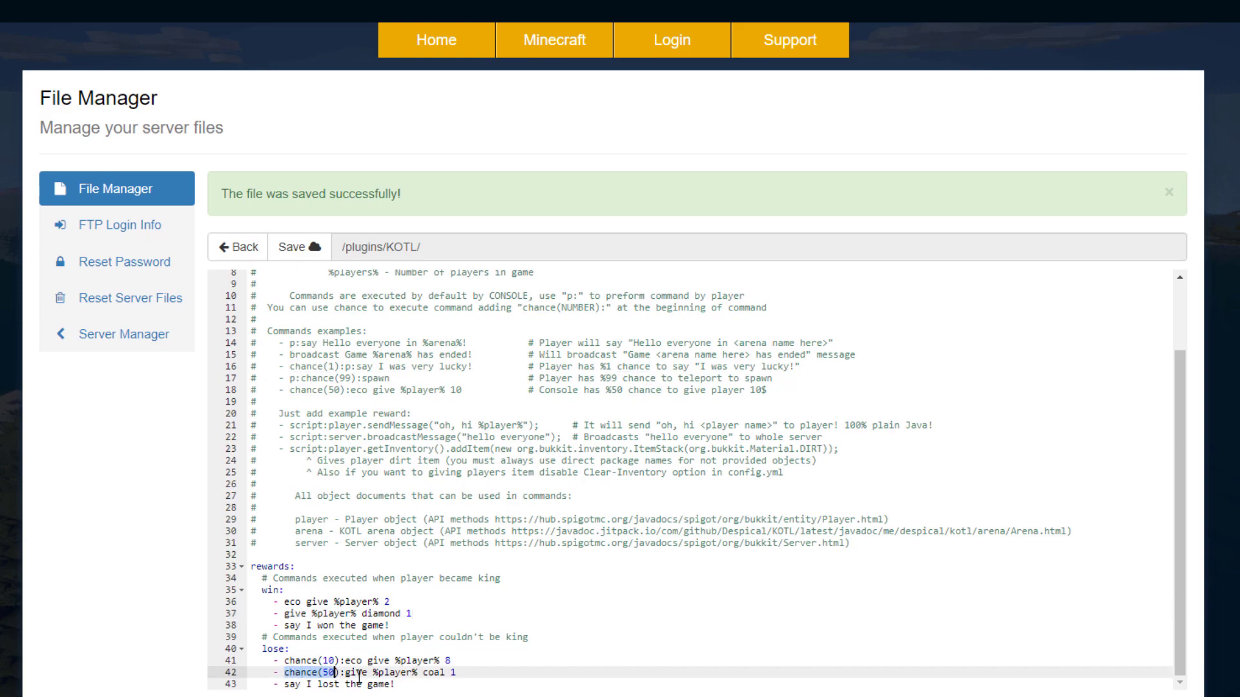
{"action": "left_click", "coordinate": [420, 674]}
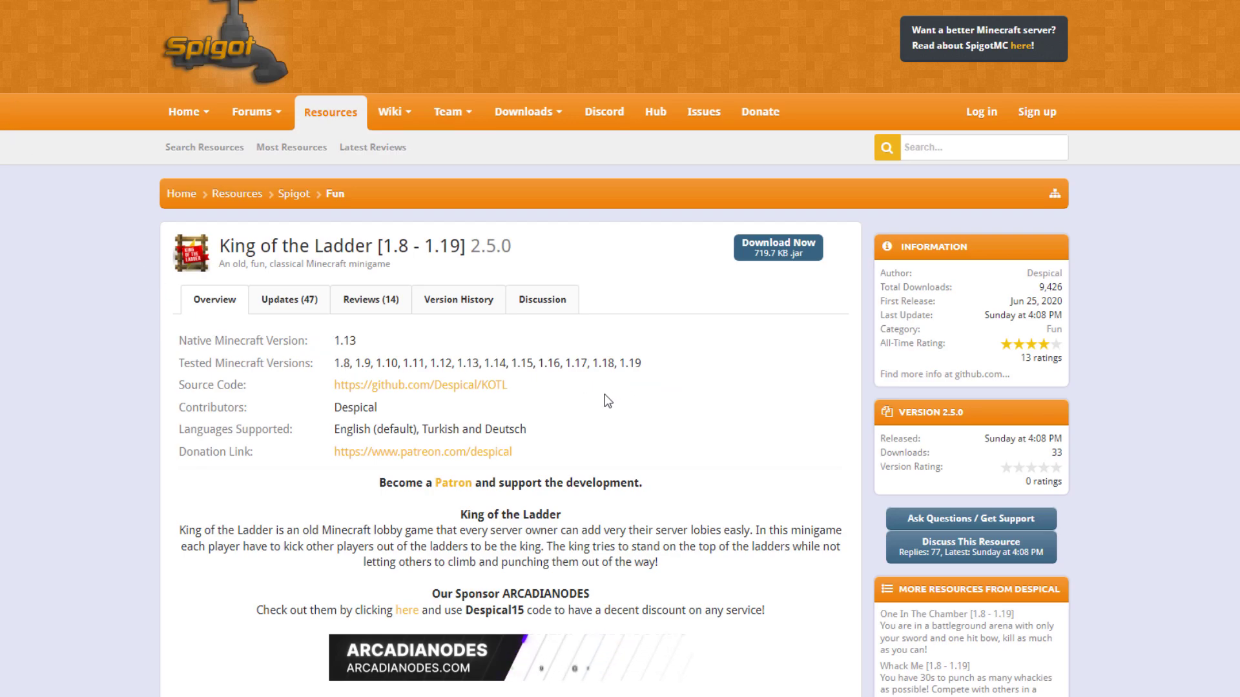
On the King of the Ladder SpigotMC page, examine the admin commands and the stats and top player commands.
{"action": "scroll", "coordinate": [584, 388], "scroll_direction": "down", "scroll_amount": 15}
{"action": "scroll", "coordinate": [391, 335], "scroll_direction": "down", "scroll_amount": 4}
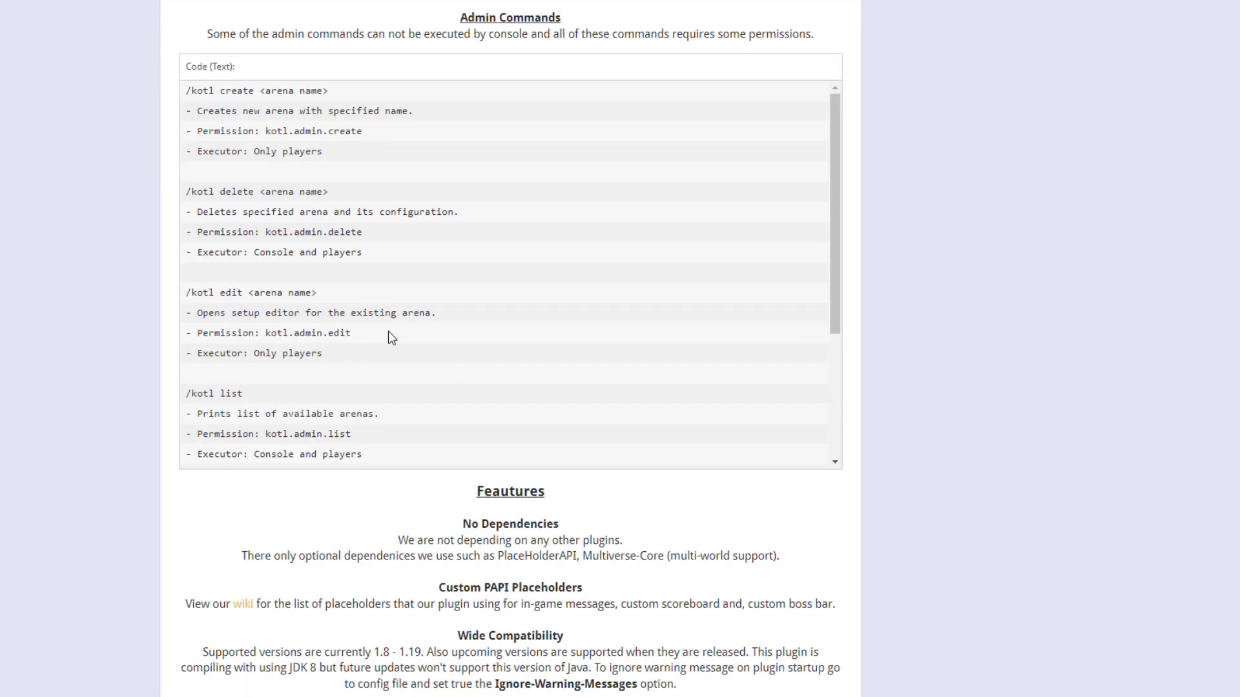
{"action": "scroll", "coordinate": [407, 352], "scroll_direction": "up", "scroll_amount": 5}
{"action": "scroll", "coordinate": [413, 333], "scroll_direction": "down", "scroll_amount": 3}
{"action": "scroll", "coordinate": [410, 346], "scroll_direction": "up", "scroll_amount": 5}
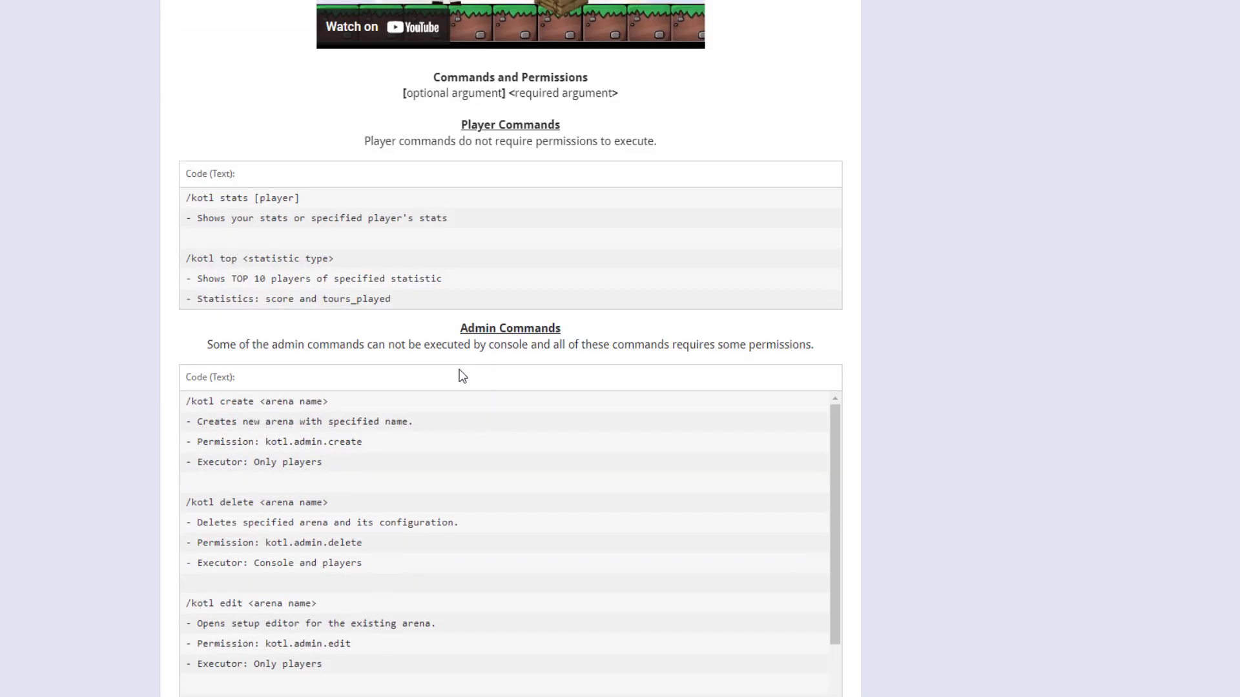
{"action": "scroll", "coordinate": [424, 369], "scroll_direction": "down", "scroll_amount": 4}
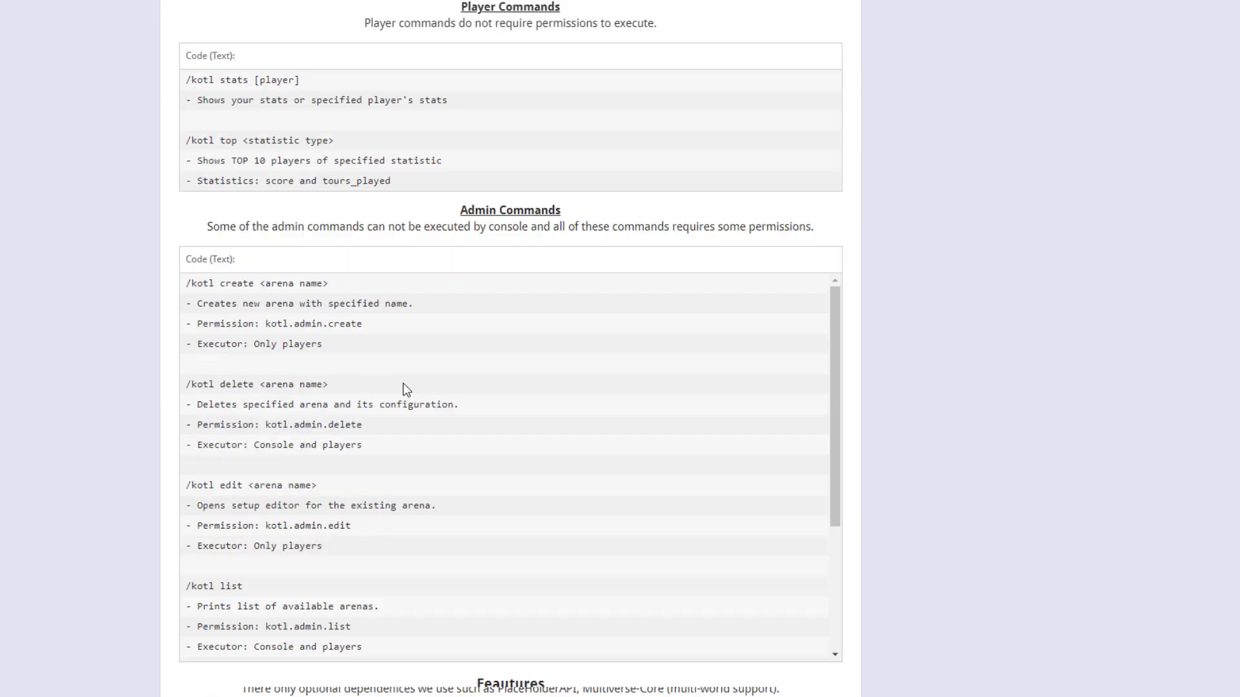
{"action": "scroll", "coordinate": [323, 342], "scroll_direction": "up", "scroll_amount": 3}
{"action": "double_click", "coordinate": [240, 275]}
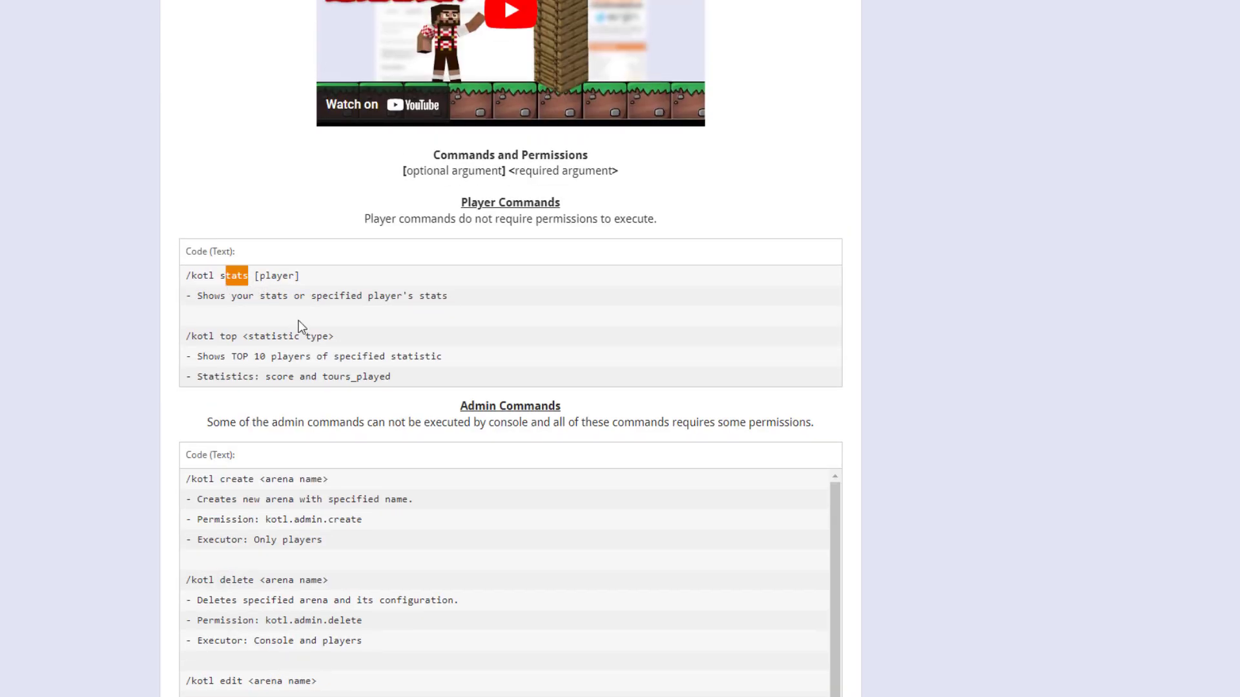
{"action": "left_click", "coordinate": [235, 332]}
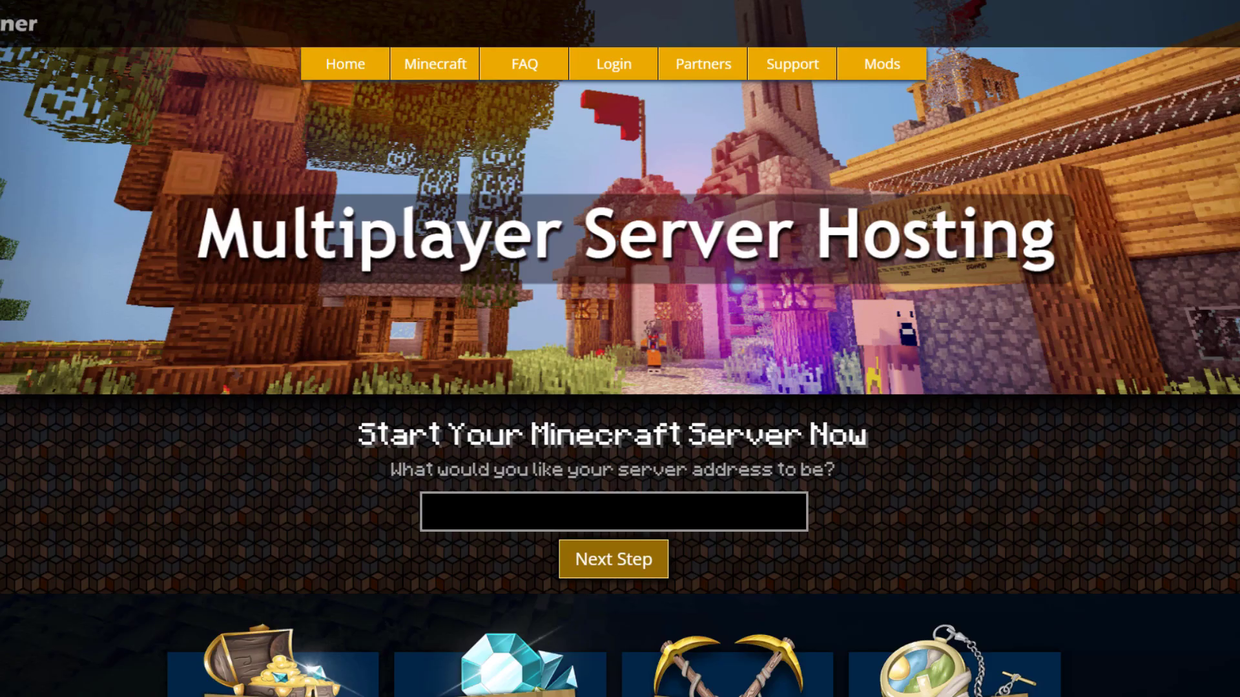